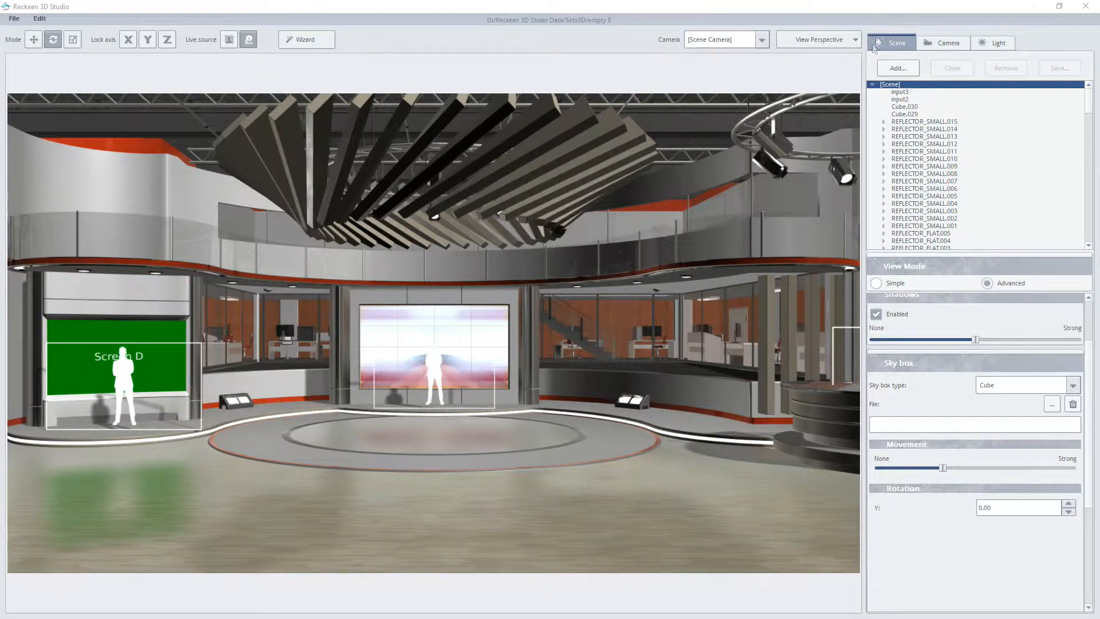
# Step: Examine the ambient light and each of the four Default lights in the scene's light list
pyautogui.click(944, 43)
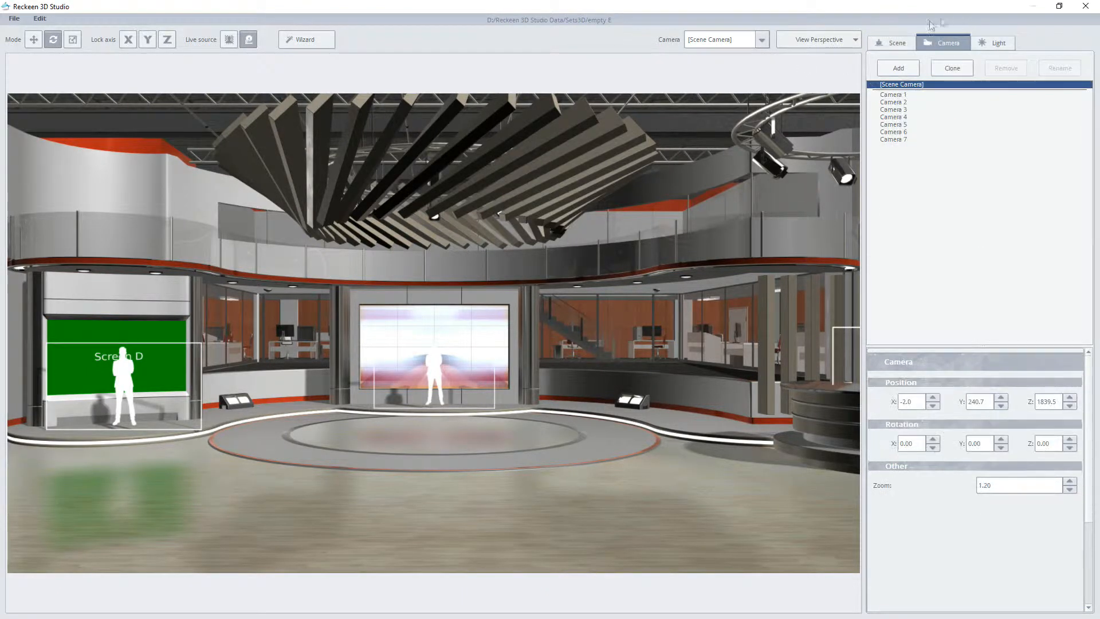
pyautogui.click(1007, 37)
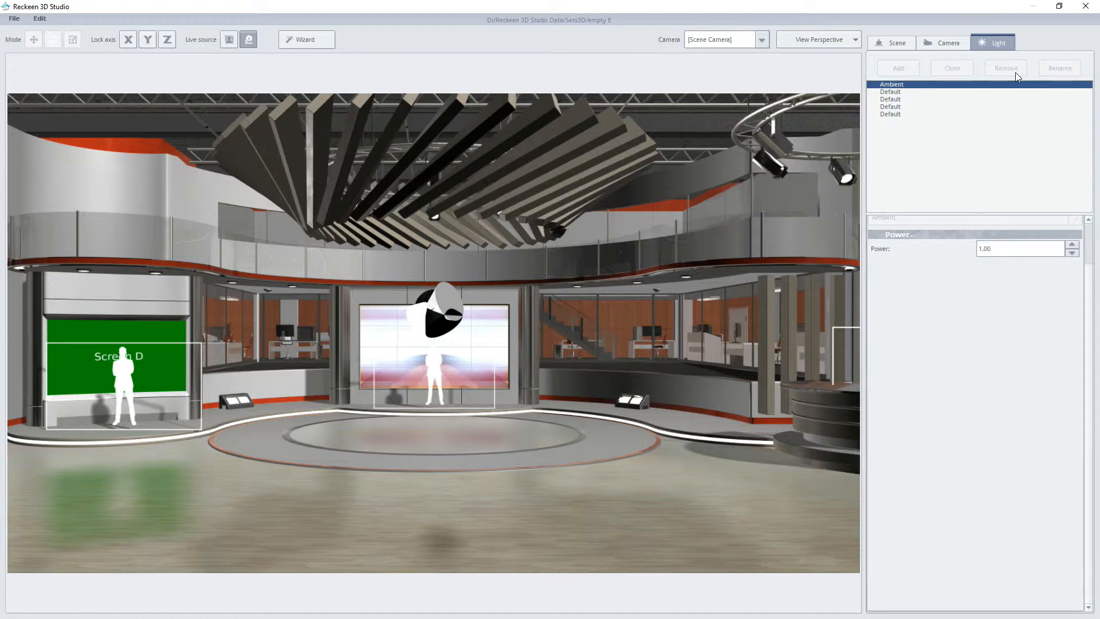
pyautogui.click(894, 92)
pyautogui.click(893, 101)
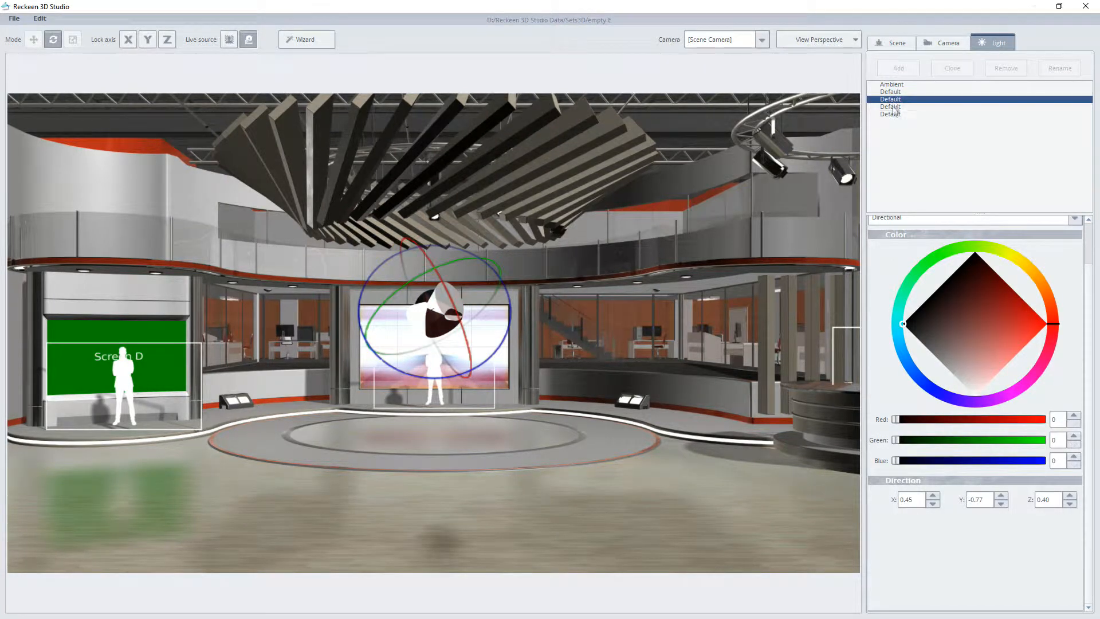
pyautogui.click(893, 107)
pyautogui.click(893, 115)
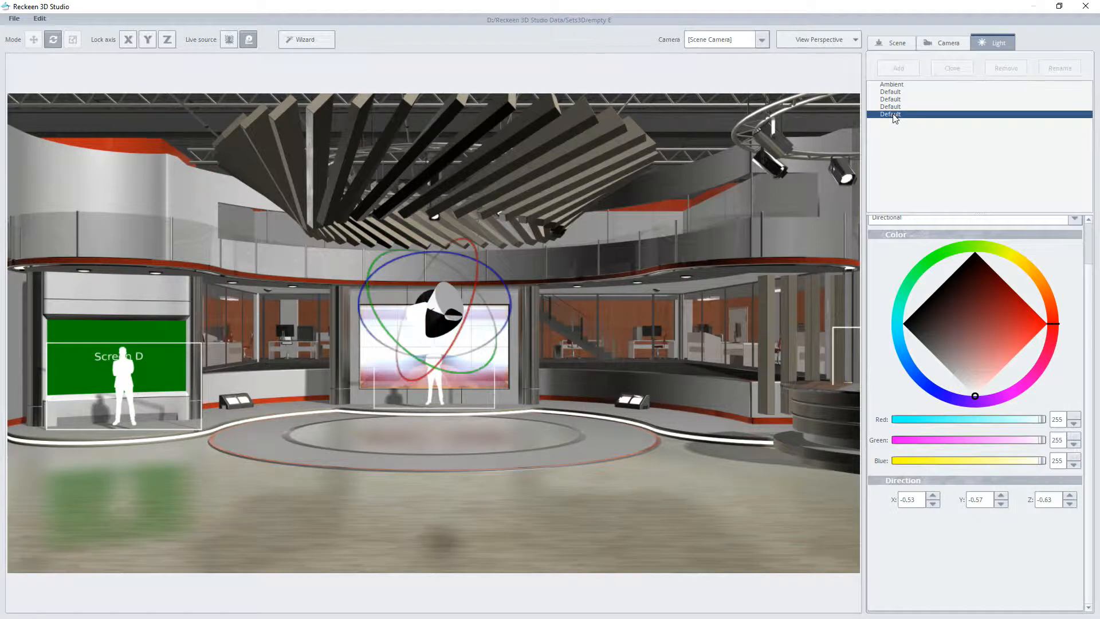
pyautogui.click(894, 85)
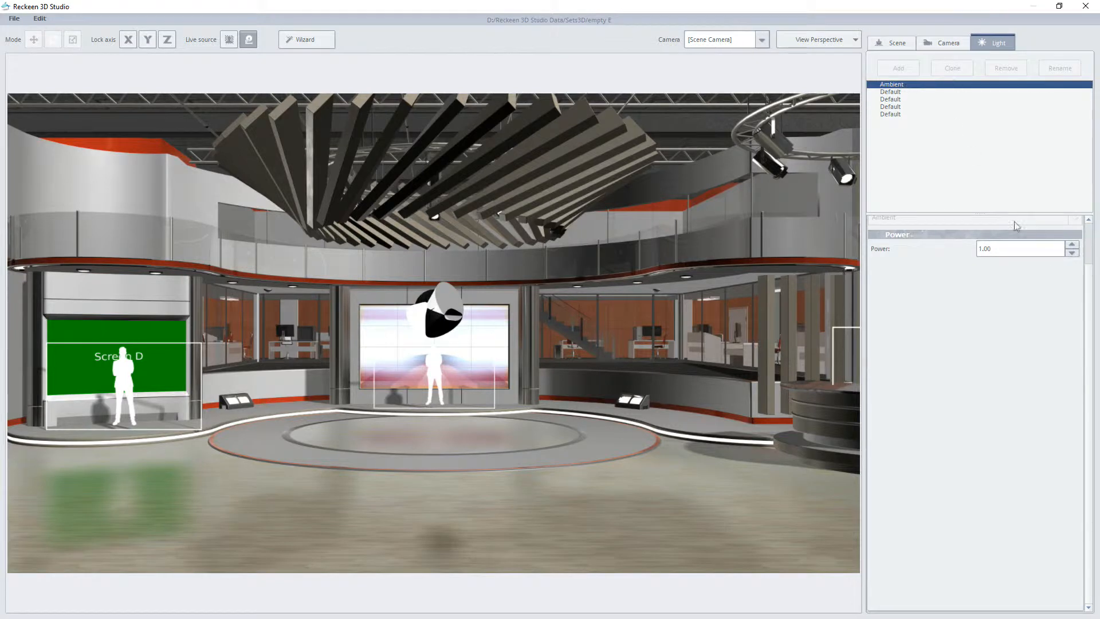
# Step: Lower the ambient light's power to 0.00
pyautogui.scroll(2, 1080, 294)
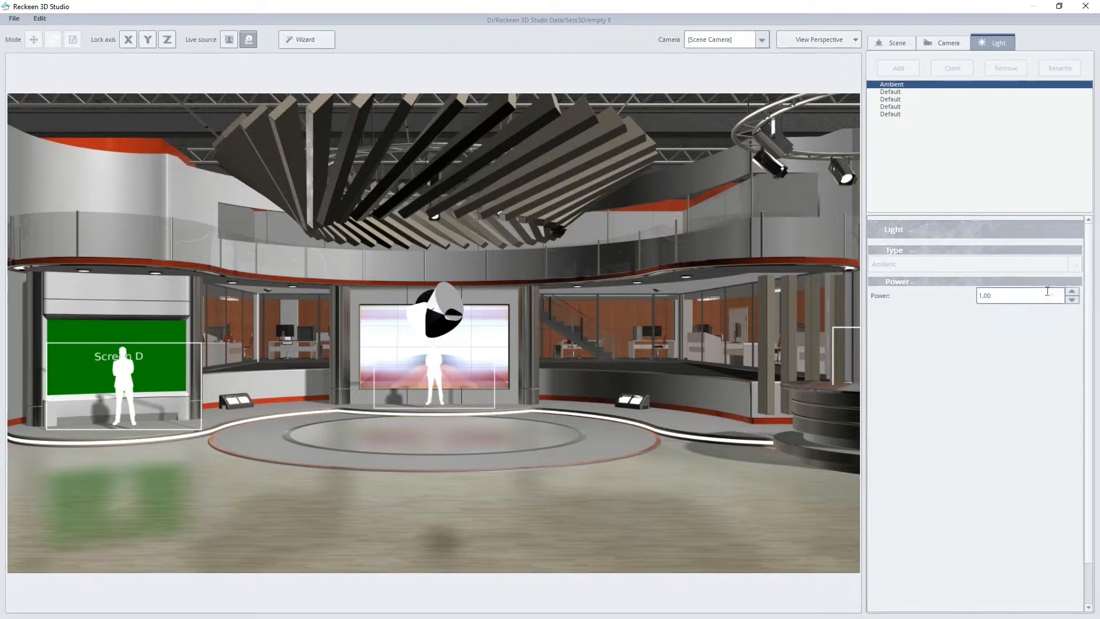
pyautogui.click(1013, 293)
pyautogui.scroll(-6, 1013, 293)
pyautogui.scroll(-16, 1014, 292)
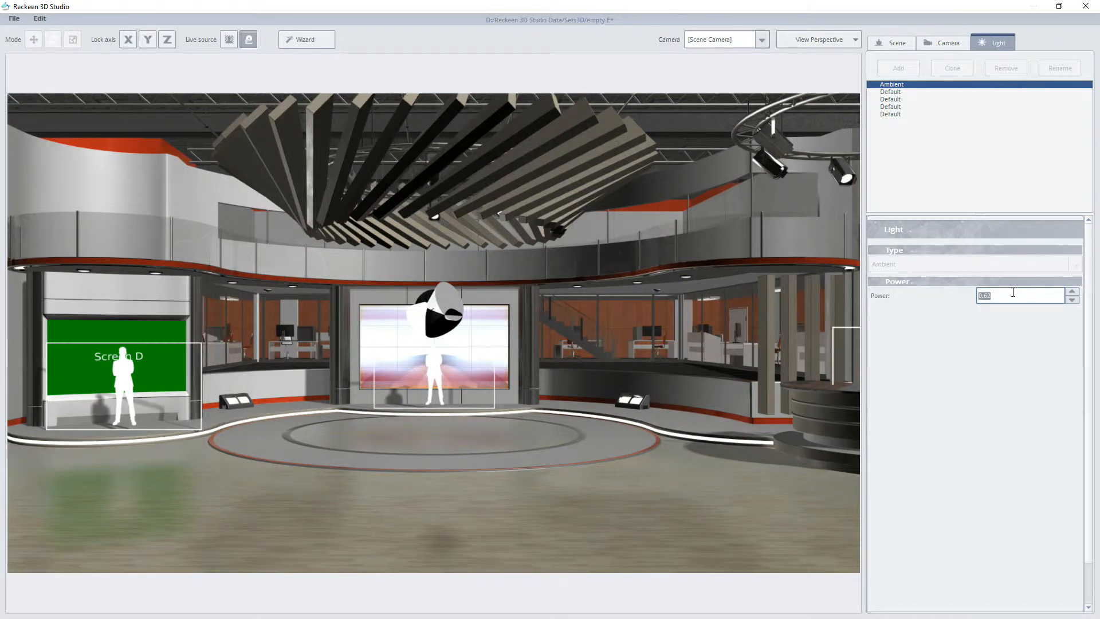
pyautogui.scroll(-10, 1013, 292)
pyautogui.scroll(-20, 1013, 292)
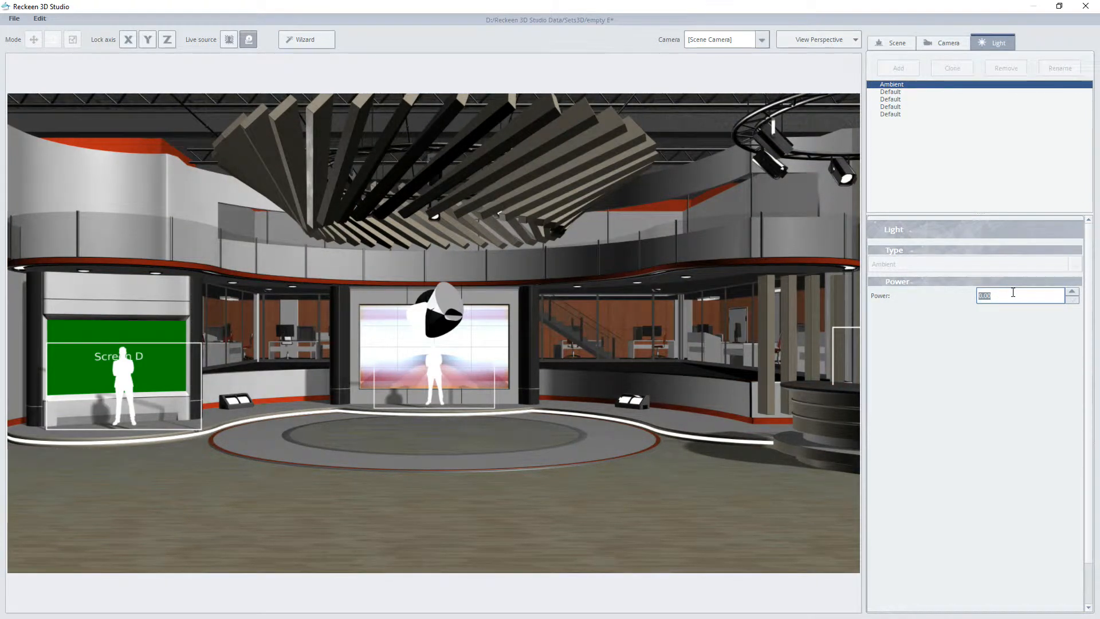
# Step: Raise the ambient light's power to 2.00, then set it to 1.00
pyautogui.scroll(20, 1012, 292)
pyautogui.scroll(20, 1011, 292)
pyautogui.scroll(20, 1012, 292)
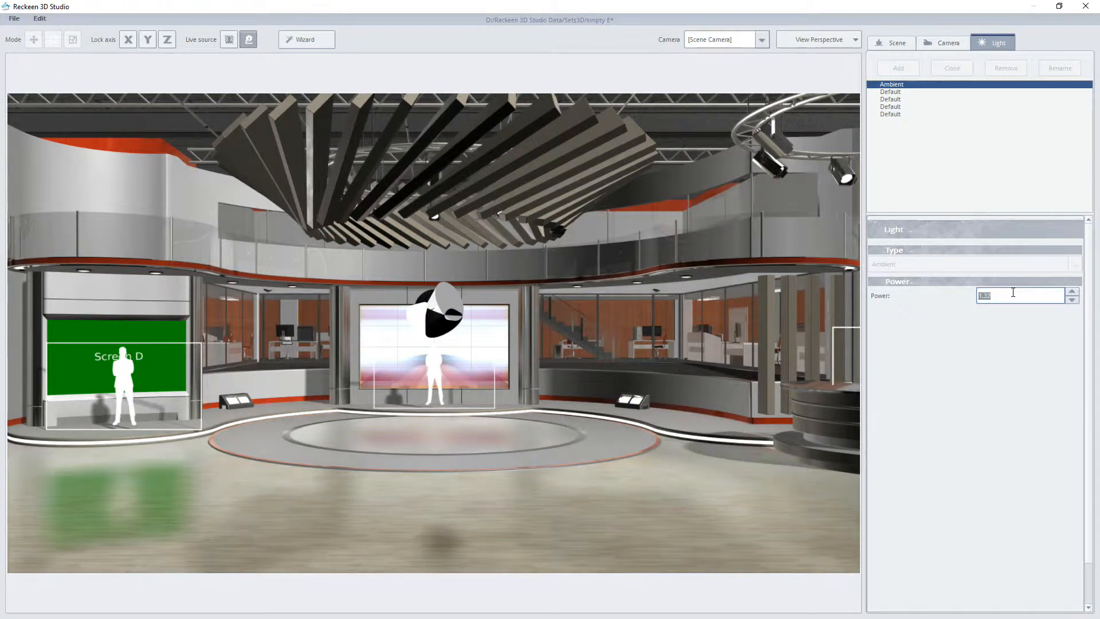
pyautogui.scroll(20, 1013, 293)
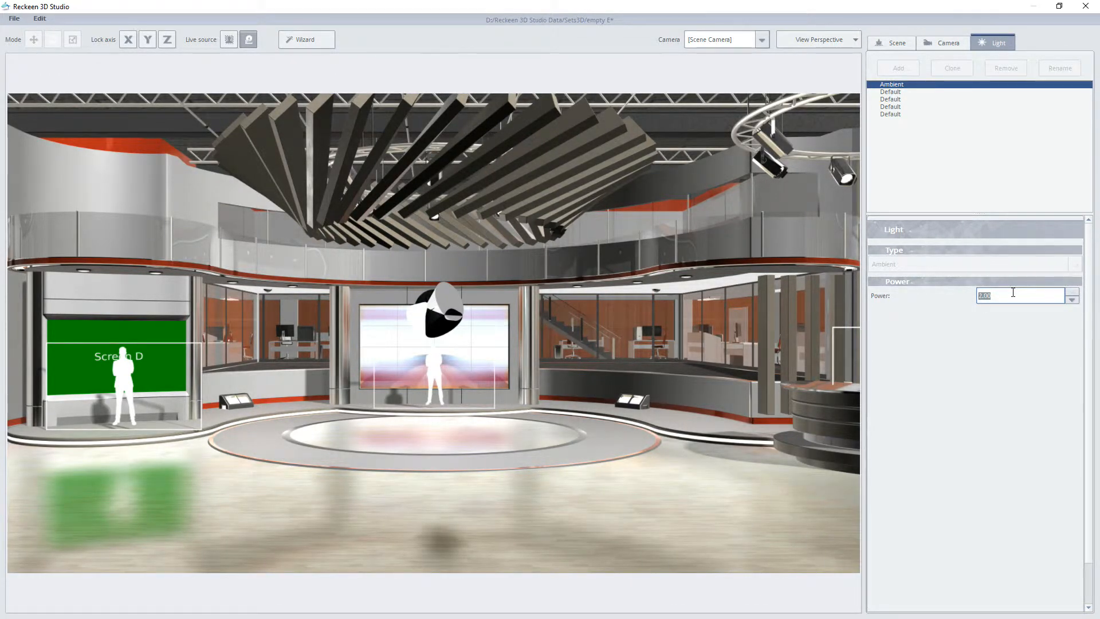
pyautogui.write('1')
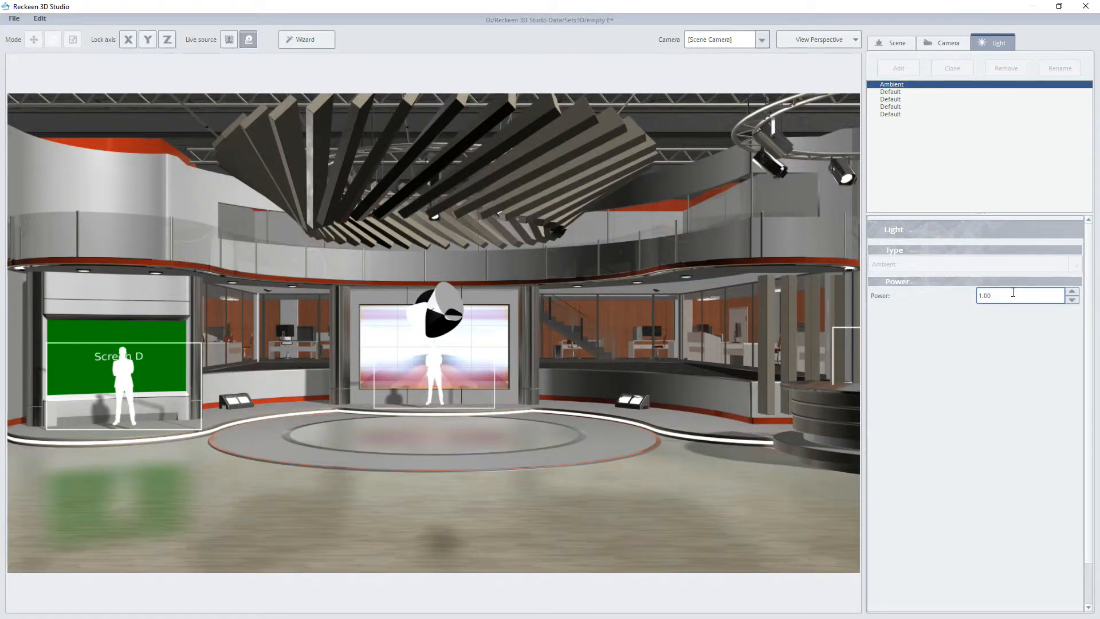
# Step: Rename the ambient light as "Ambient light"
pyautogui.doubleClick(911, 88)
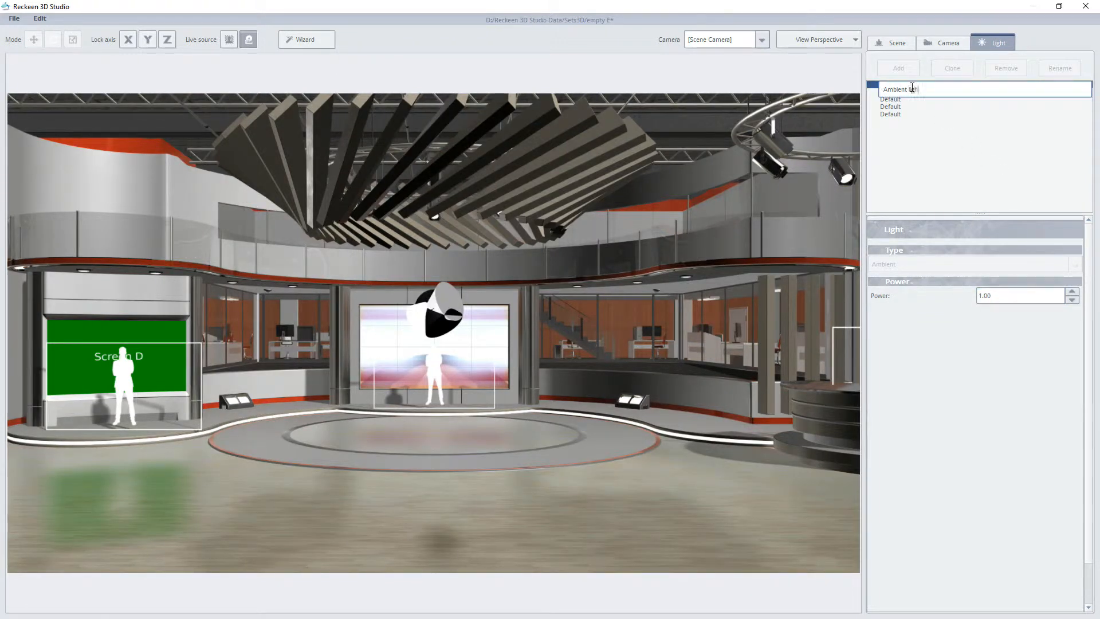
pyautogui.press('Return')
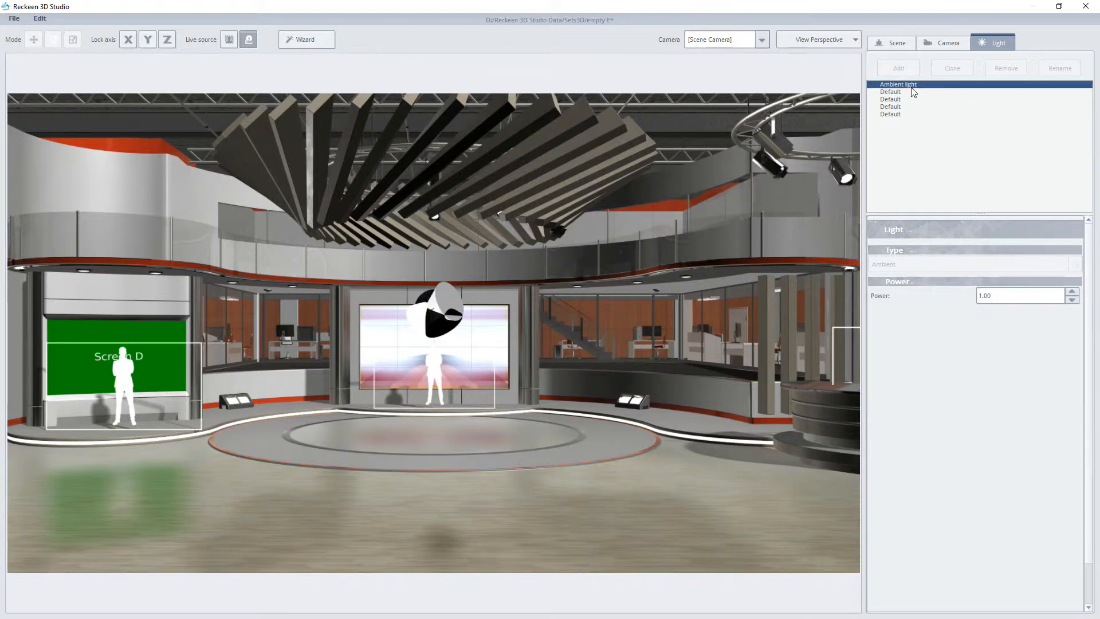
# Step: Set the colors of the first and last Default directional lights to black, with red, green and blue at 0
pyautogui.click(903, 92)
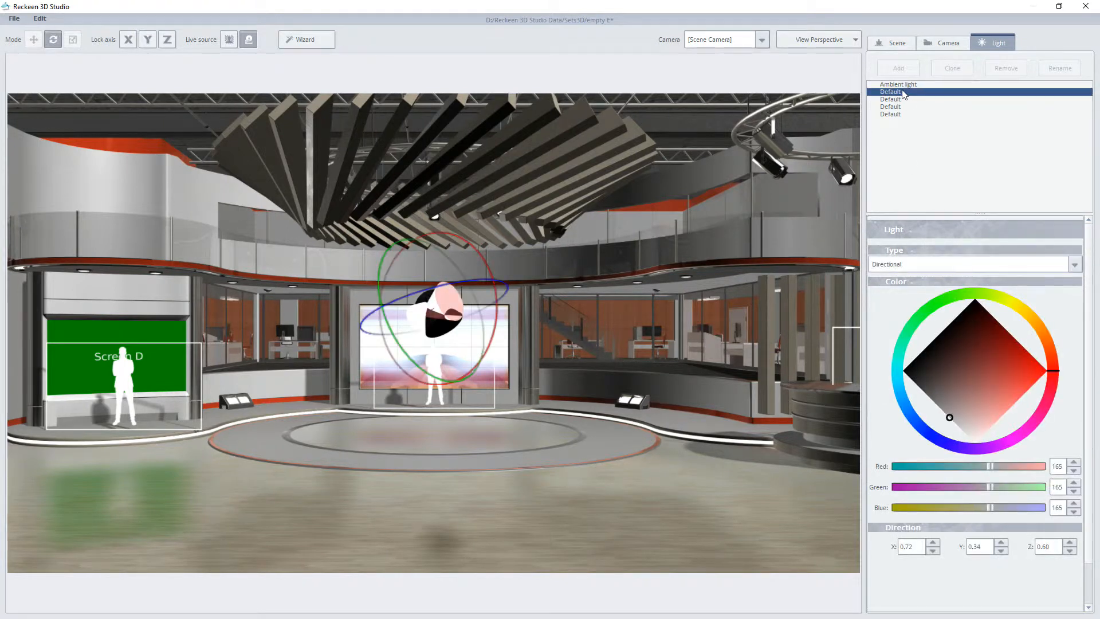
pyautogui.moveTo(950, 422)
pyautogui.mouseDown()
pyautogui.moveTo(954, 333)
pyautogui.moveTo(976, 298)
pyautogui.mouseUp()
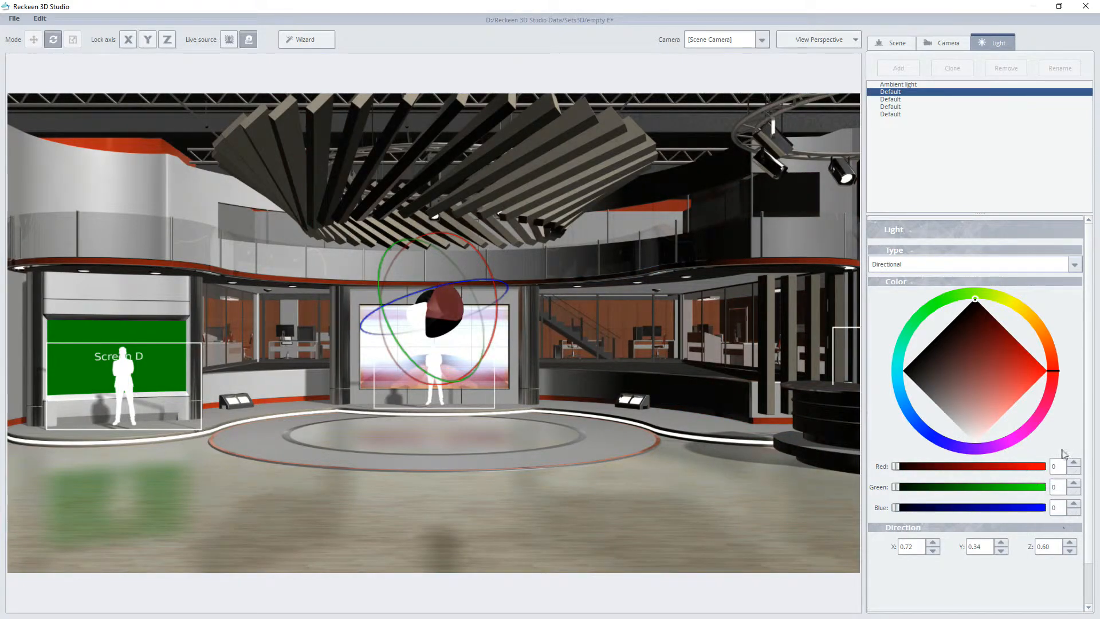
pyautogui.click(901, 115)
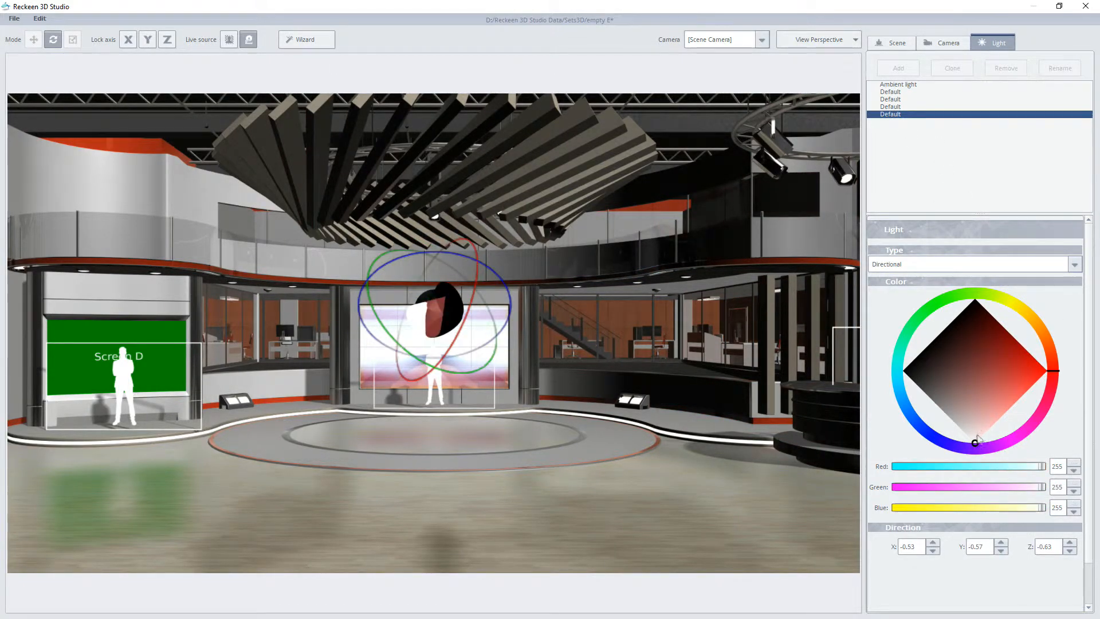
pyautogui.moveTo(975, 444); pyautogui.dragTo(975, 299)
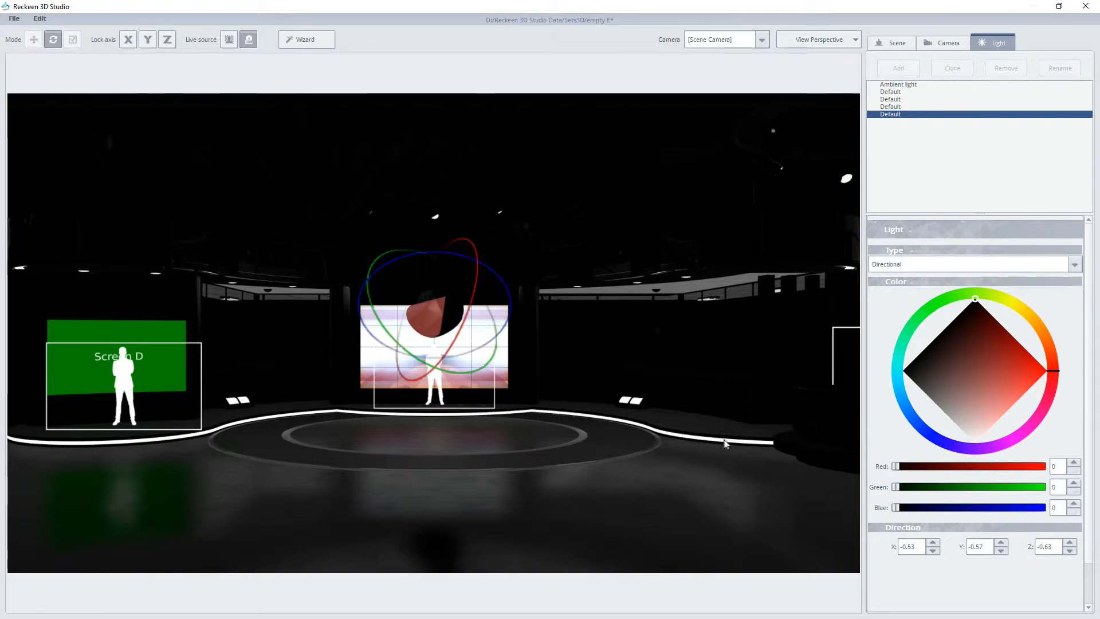
# Step: Set the first Default light's color to near-white, with red, green and blue at 249
pyautogui.click(895, 93)
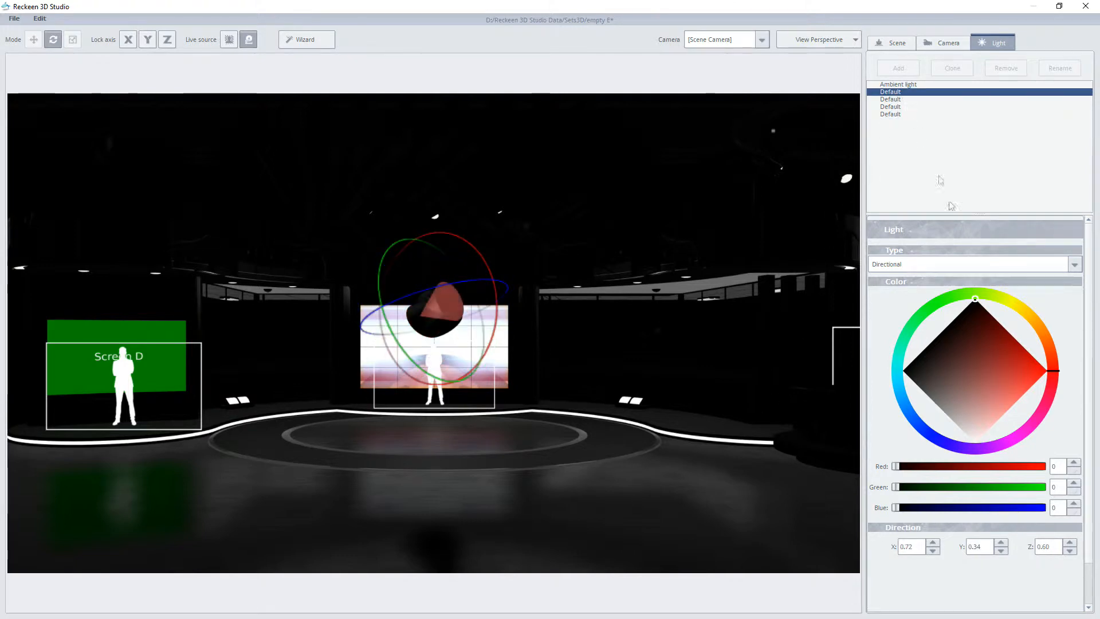
pyautogui.click(976, 300)
pyautogui.moveTo(903, 372)
pyautogui.mouseDown()
pyautogui.moveTo(917, 368)
pyautogui.moveTo(983, 418)
pyautogui.moveTo(1046, 372)
pyautogui.mouseUp()
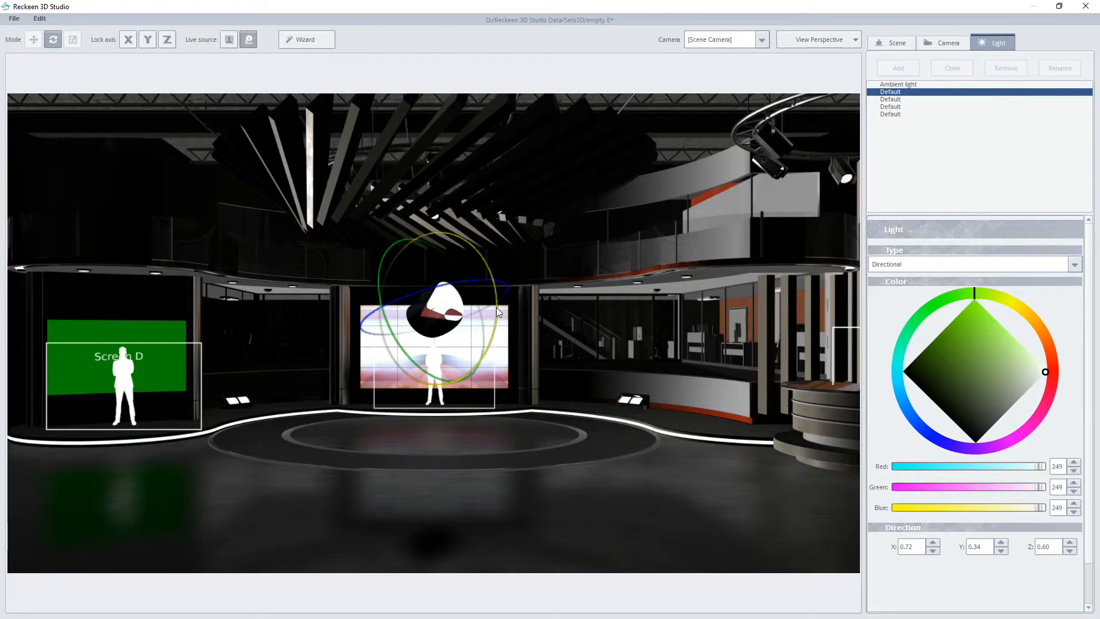
# Step: Rotate the first Default light to shine almost straight down, with a direction of about X 0.03, Y -1.00, Z 0.02
pyautogui.moveTo(496, 307); pyautogui.dragTo(441, 355)
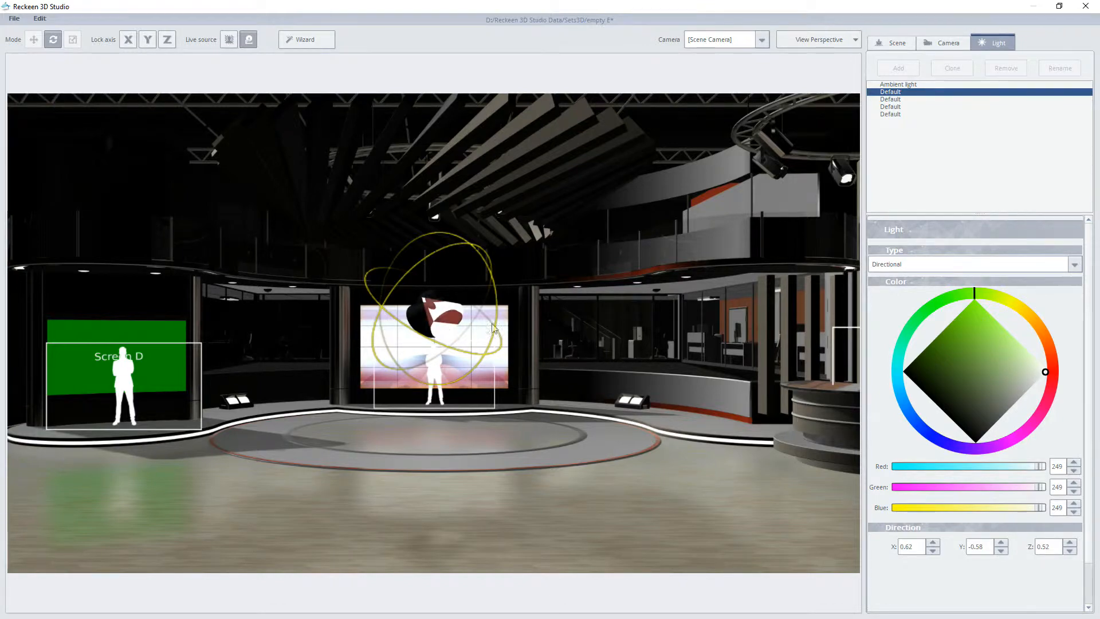
pyautogui.moveTo(495, 312)
pyautogui.mouseDown()
pyautogui.moveTo(486, 377)
pyautogui.moveTo(505, 302)
pyautogui.mouseUp()
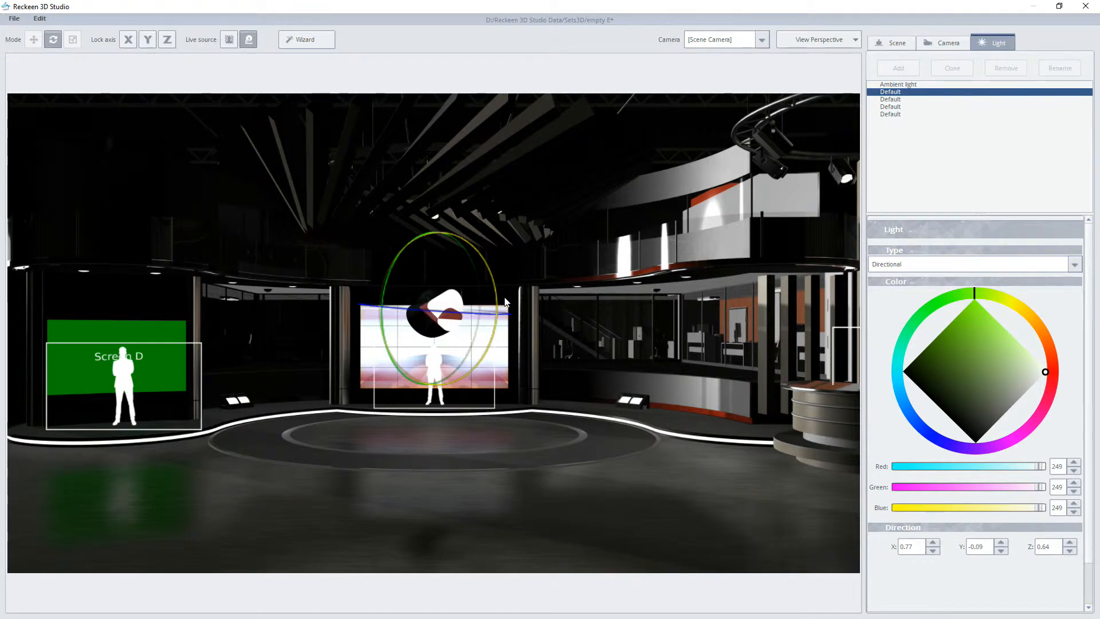
pyautogui.moveTo(506, 302); pyautogui.dragTo(501, 349)
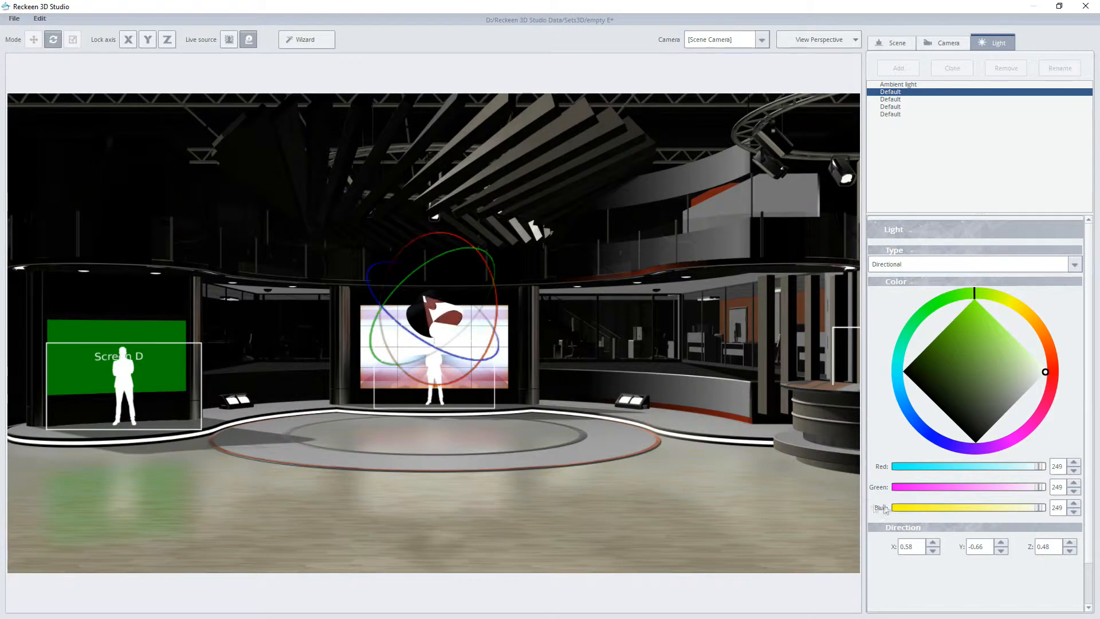
pyautogui.click(1040, 547)
pyautogui.moveTo(504, 367); pyautogui.dragTo(497, 337)
pyautogui.moveTo(407, 309); pyautogui.dragTo(439, 308)
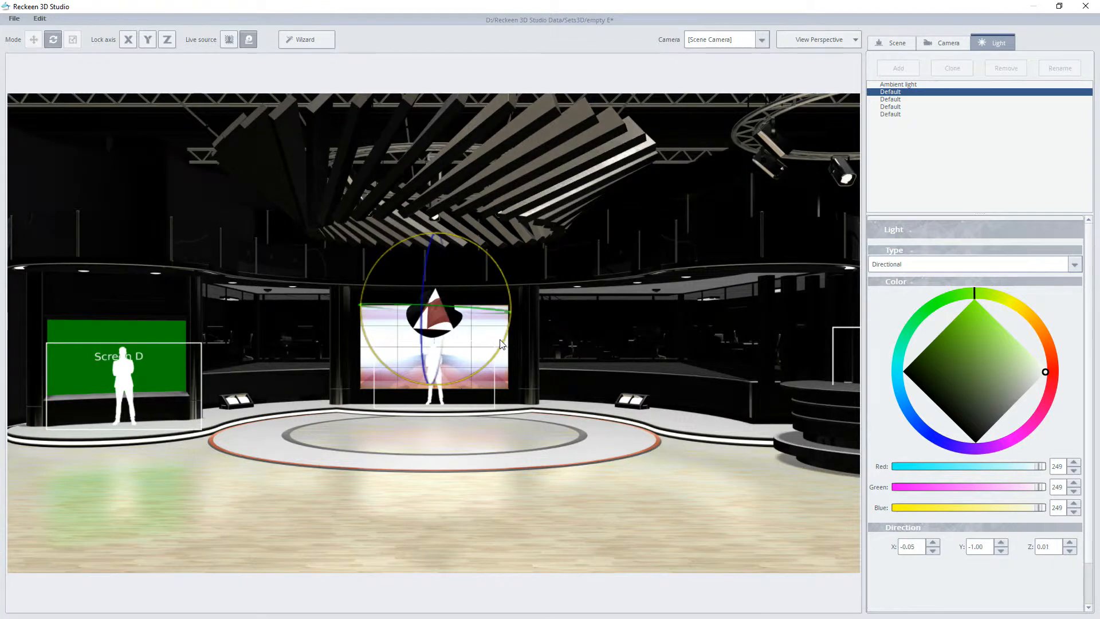
# Step: Change the first Default light's type to Point and move it to about X 300, Y 309, Z 46
pyautogui.click(904, 264)
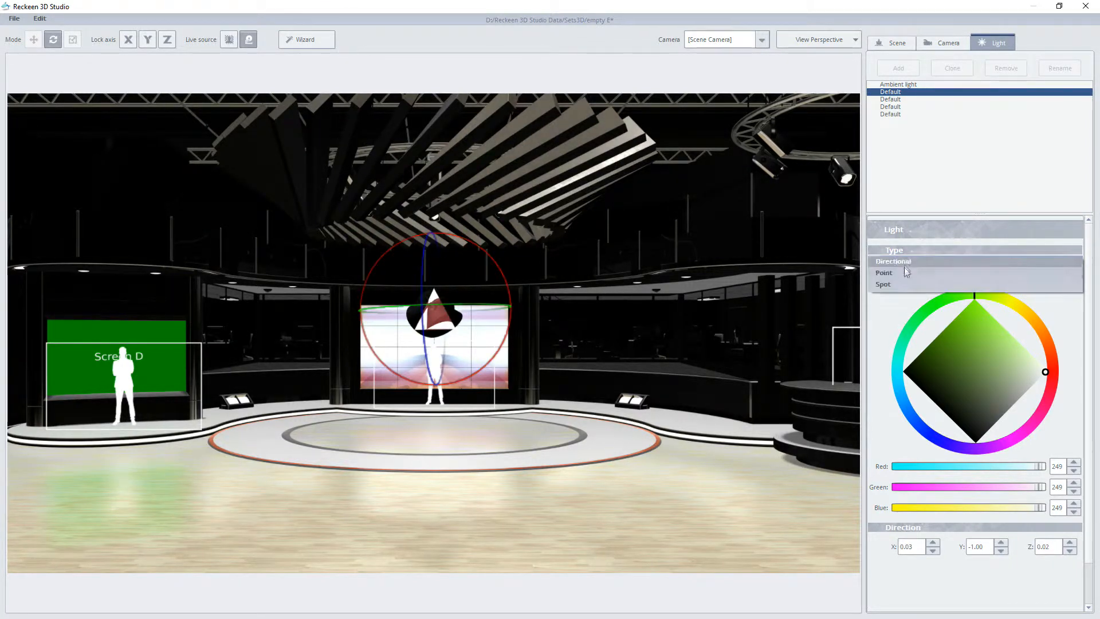
pyautogui.click(903, 274)
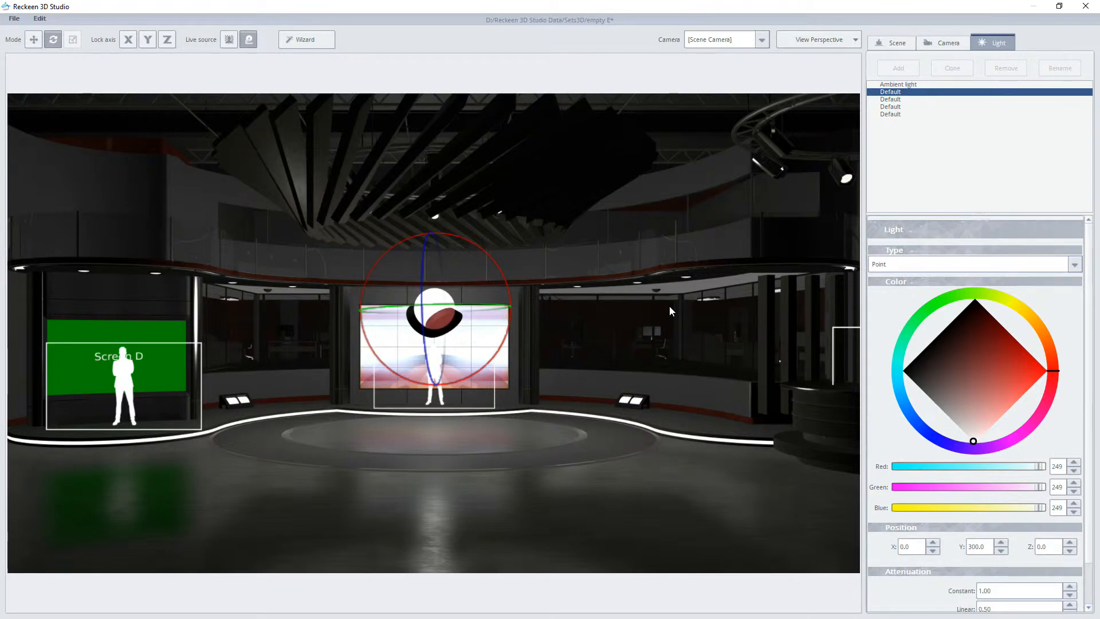
pyautogui.click(35, 35)
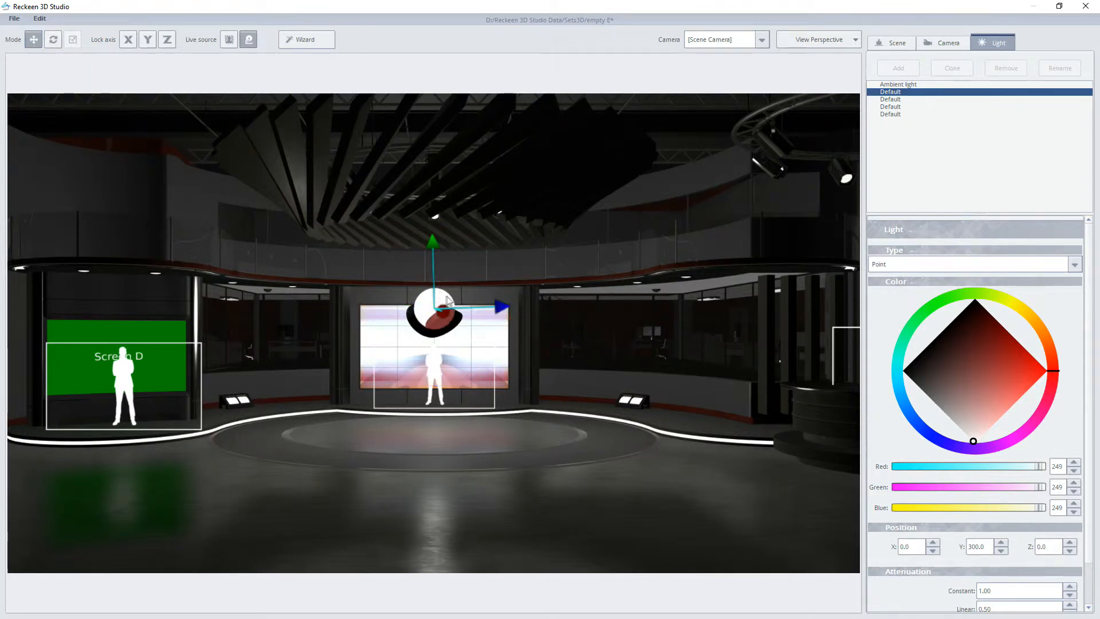
pyautogui.scroll(-2, 1090, 561)
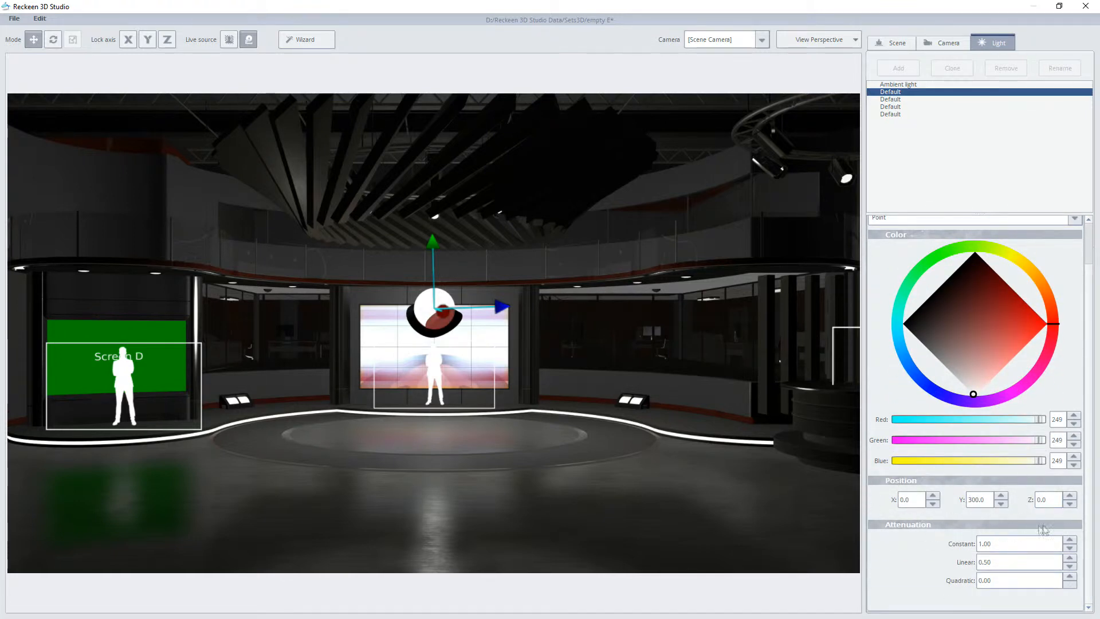
pyautogui.moveTo(499, 309)
pyautogui.mouseDown()
pyautogui.moveTo(682, 298)
pyautogui.moveTo(212, 314)
pyautogui.moveTo(640, 308)
pyautogui.mouseUp()
# Step: Set the point light's red, green and blue values to 230 and its linear attenuation to 0.30
pyautogui.moveTo(974, 395); pyautogui.dragTo(1045, 325)
pyautogui.moveTo(1032, 342); pyautogui.dragTo(960, 403)
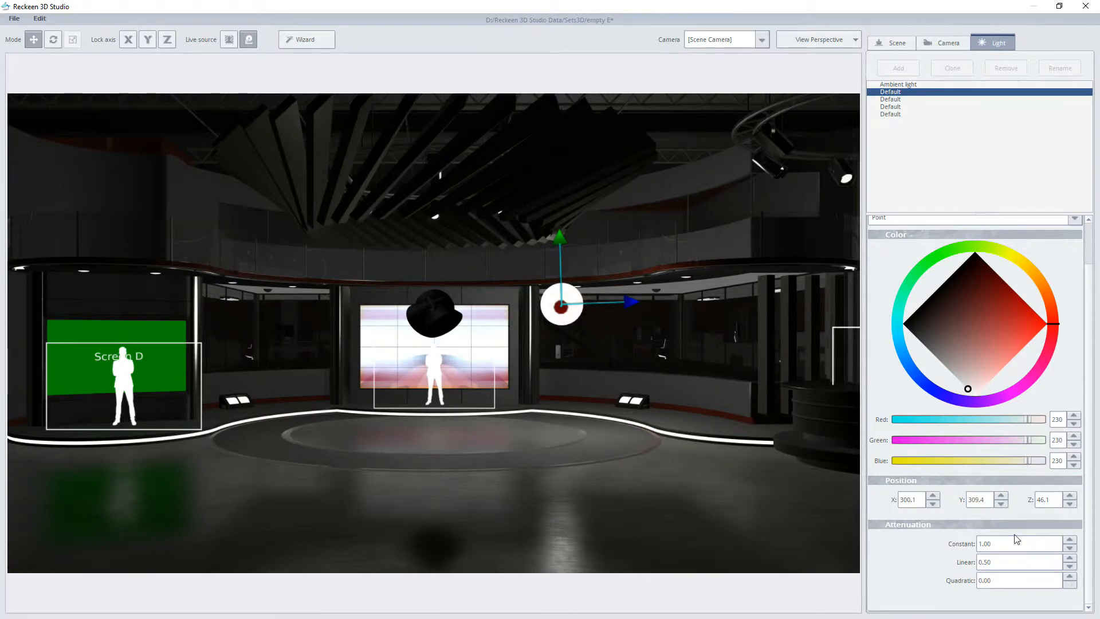
pyautogui.doubleClick(995, 562)
pyautogui.scroll(-15, 995, 563)
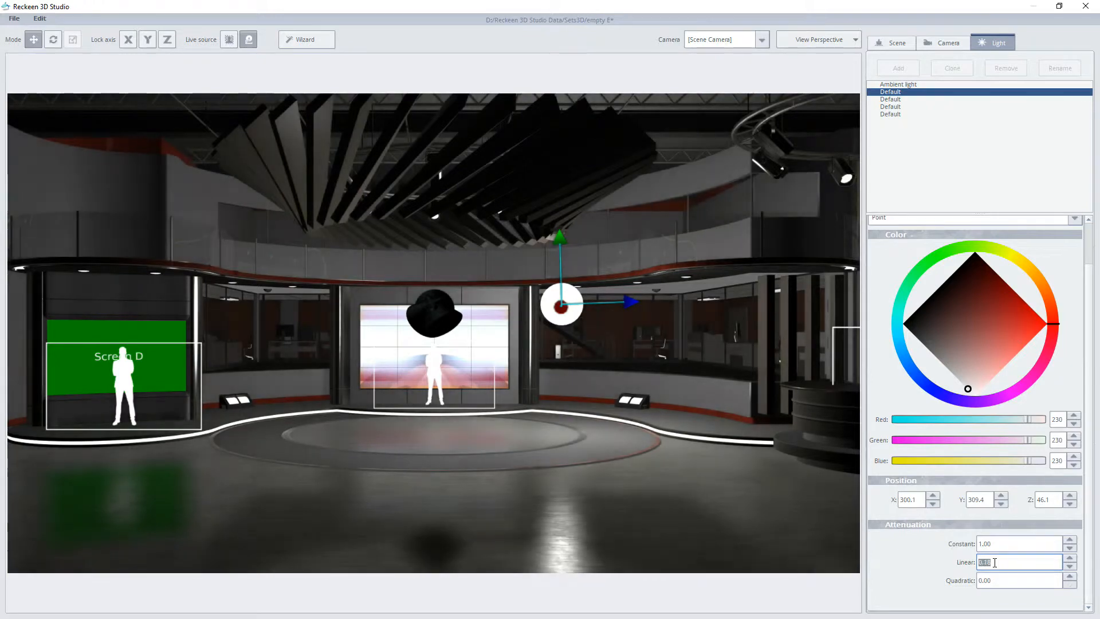
pyautogui.scroll(5, 995, 563)
pyautogui.scroll(2, 994, 562)
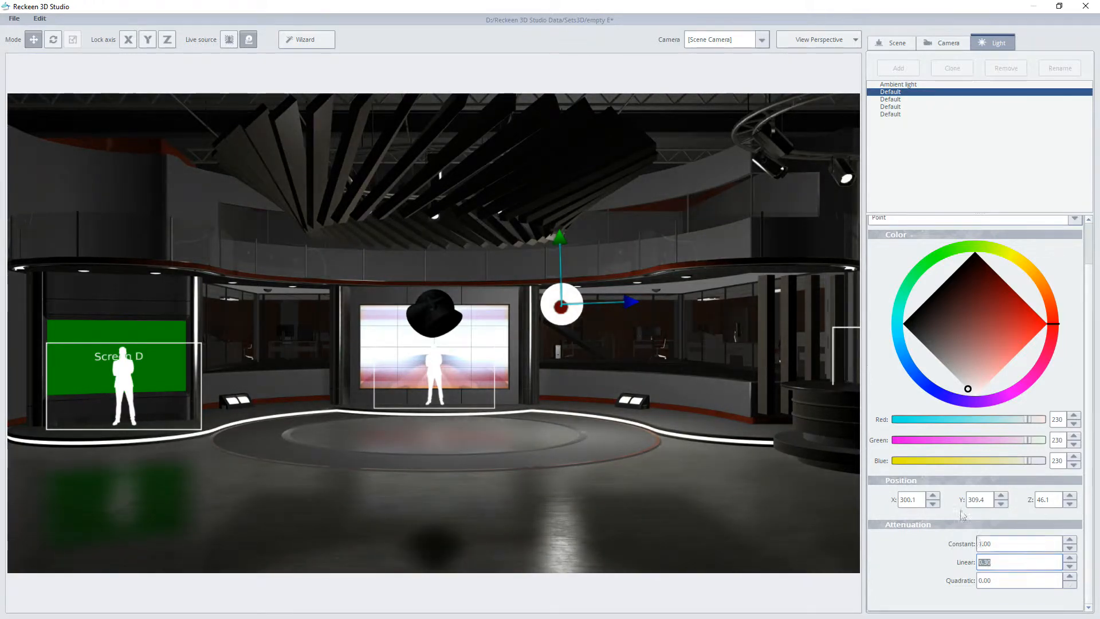
# Step: Move the point light across the set, placing it at about X 227, Y 307, Z 35
pyautogui.moveTo(627, 302); pyautogui.dragTo(304, 317)
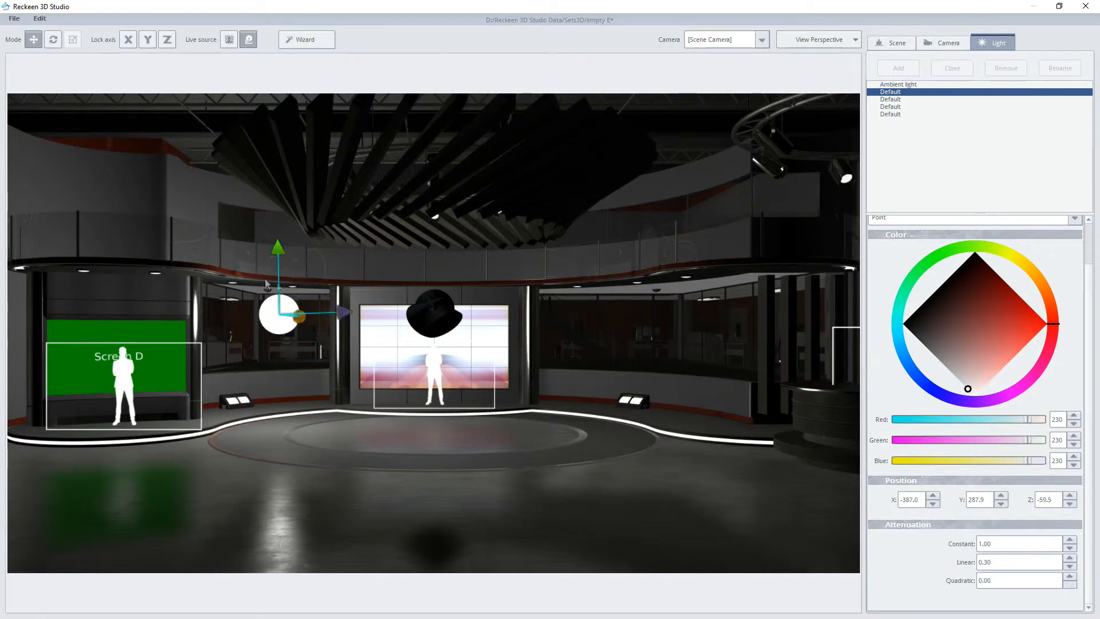
pyautogui.moveTo(424, 375); pyautogui.dragTo(516, 380, button='right')
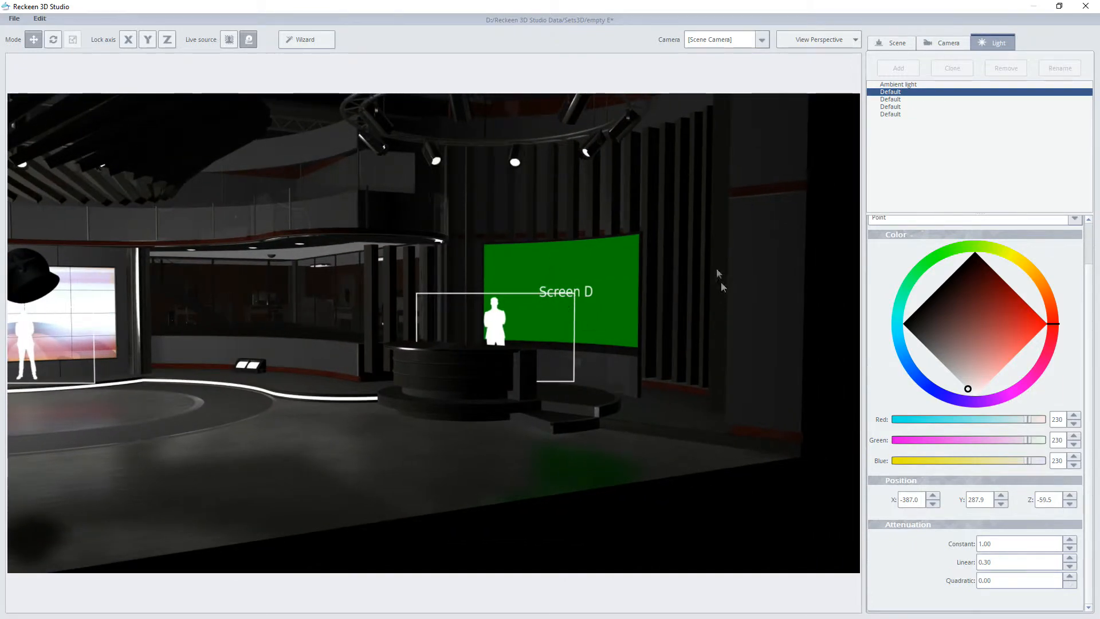
pyautogui.moveTo(294, 301); pyautogui.dragTo(113, 303, button='right')
pyautogui.moveTo(327, 284); pyautogui.dragTo(570, 298)
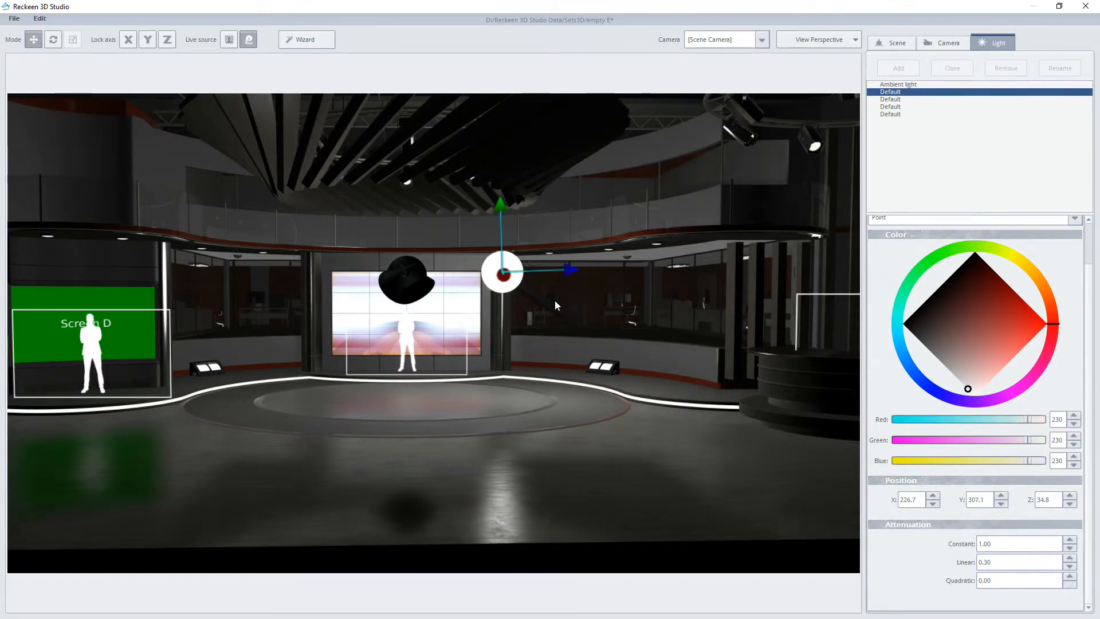
pyautogui.click(53, 39)
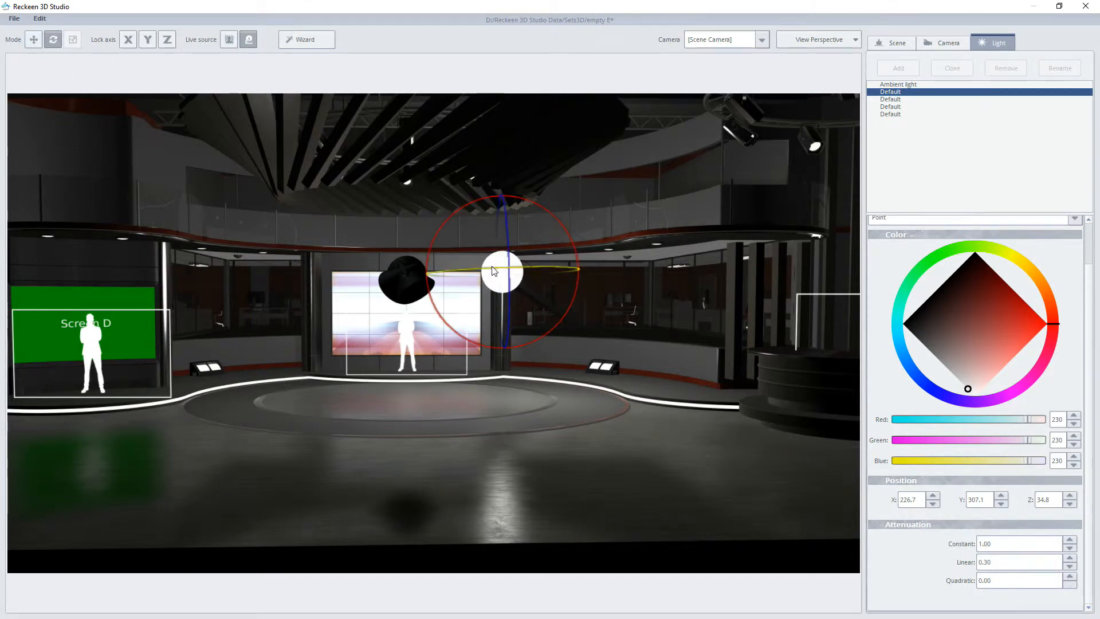
pyautogui.click(33, 40)
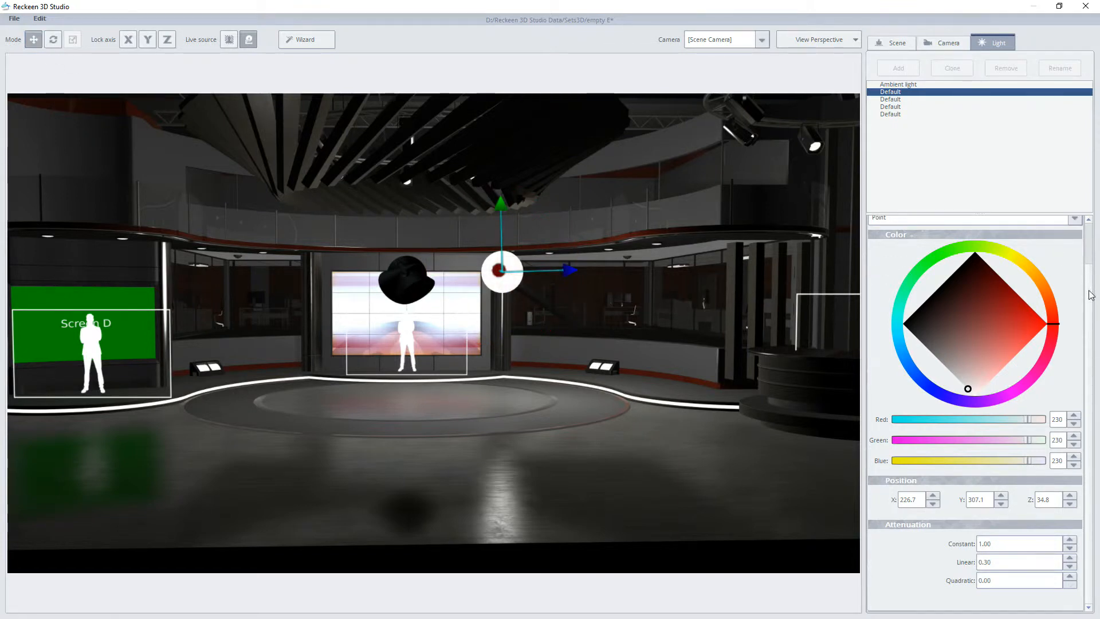
# Step: Change the first Default light's type to Spot and move it above the round stage at about X 58, Y 465, Z 45
pyautogui.scroll(2, 1091, 295)
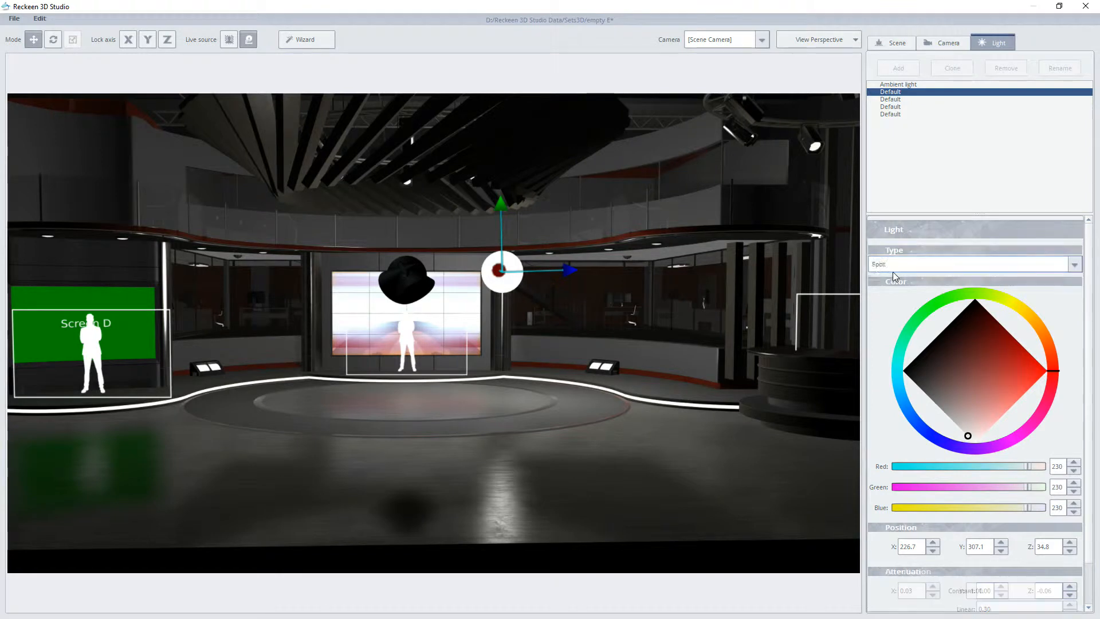
pyautogui.click(893, 272)
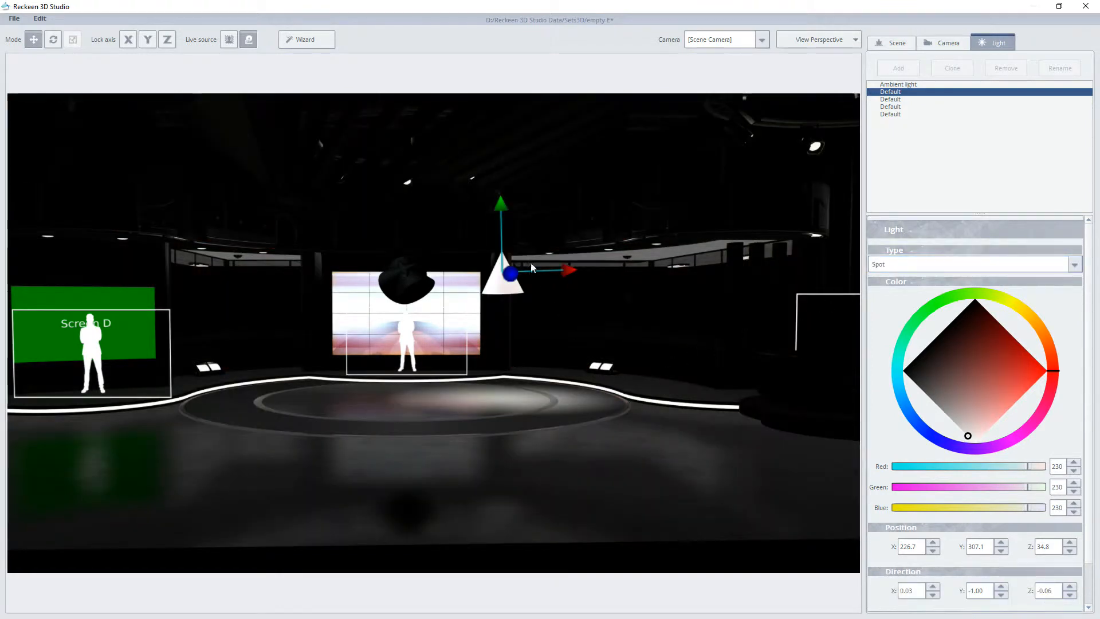
pyautogui.moveTo(510, 275); pyautogui.dragTo(510, 206)
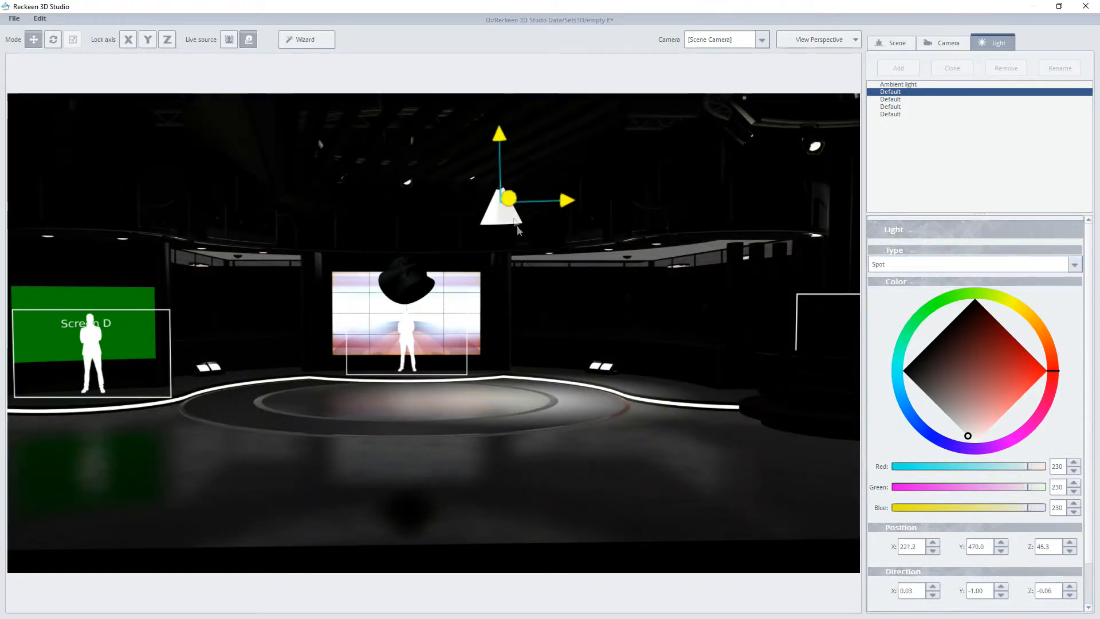
pyautogui.scroll(4, 611, 431)
pyautogui.moveTo(611, 430); pyautogui.dragTo(613, 485, button='right')
pyautogui.moveTo(613, 485); pyautogui.dragTo(575, 567, button='middle')
pyautogui.moveTo(569, 131); pyautogui.dragTo(458, 130)
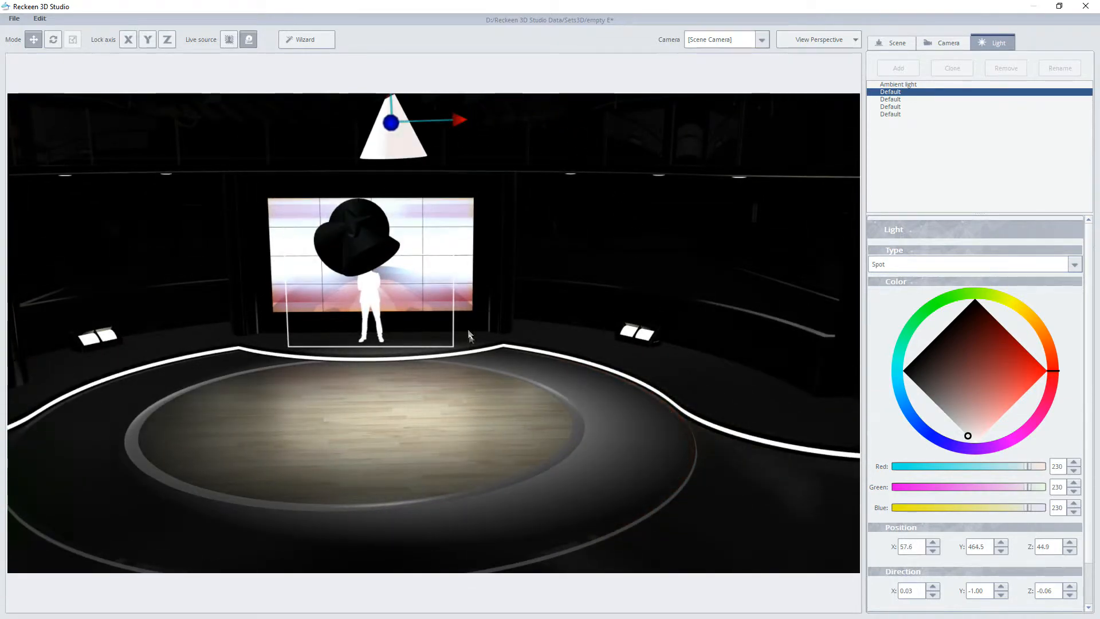
# Step: Set the spot light's inner cone angle to about 40.91 and move the light to about X 200, Y 429, Z 673
pyautogui.scroll(-2, 1088, 467)
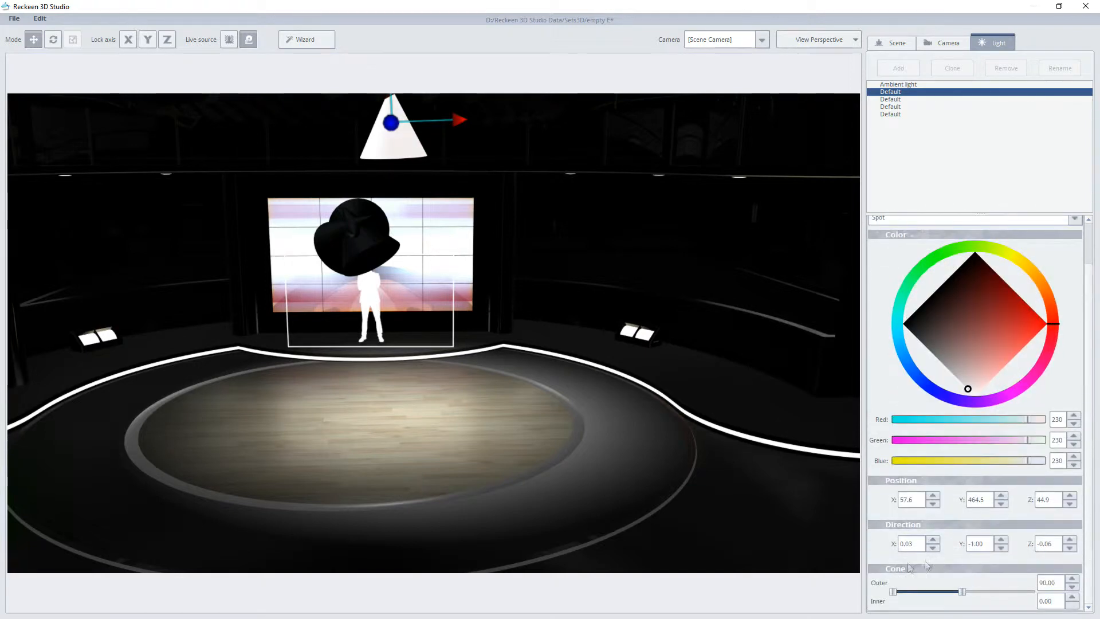
pyautogui.moveTo(897, 592); pyautogui.dragTo(924, 592)
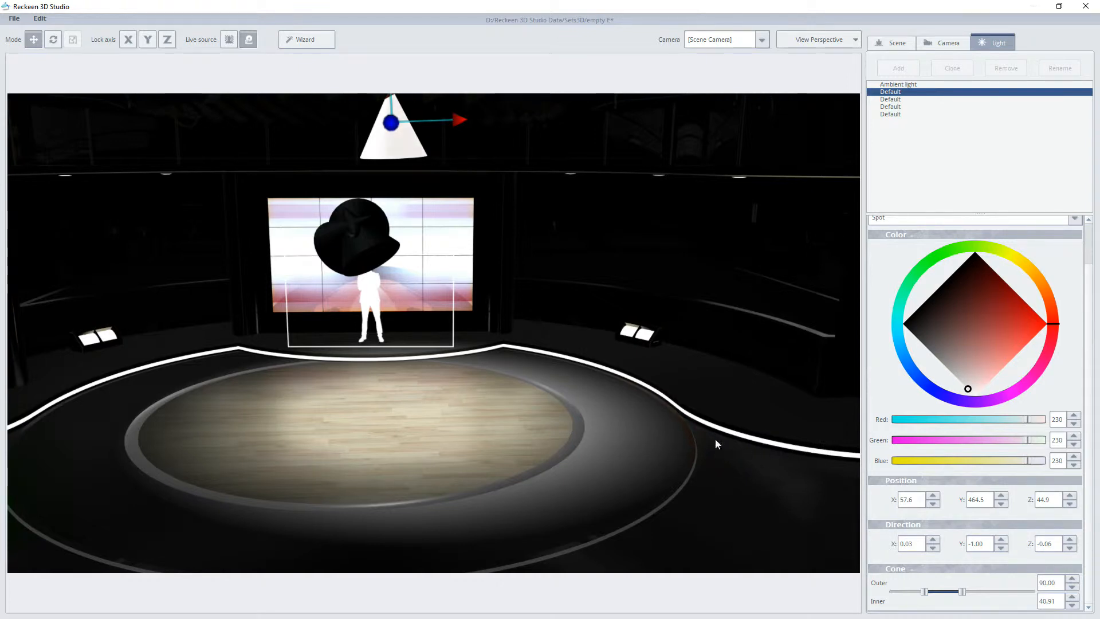
pyautogui.scroll(-3, 753, 443)
pyautogui.scroll(-2, 753, 441)
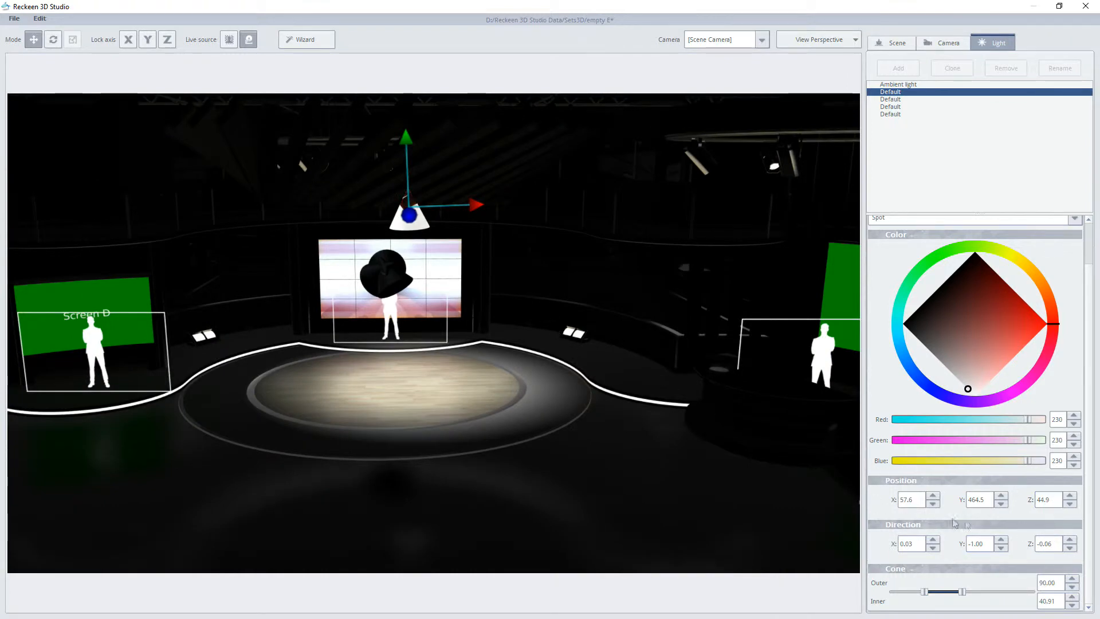
pyautogui.moveTo(476, 204); pyautogui.dragTo(566, 246)
pyautogui.scroll(-1, 632, 294)
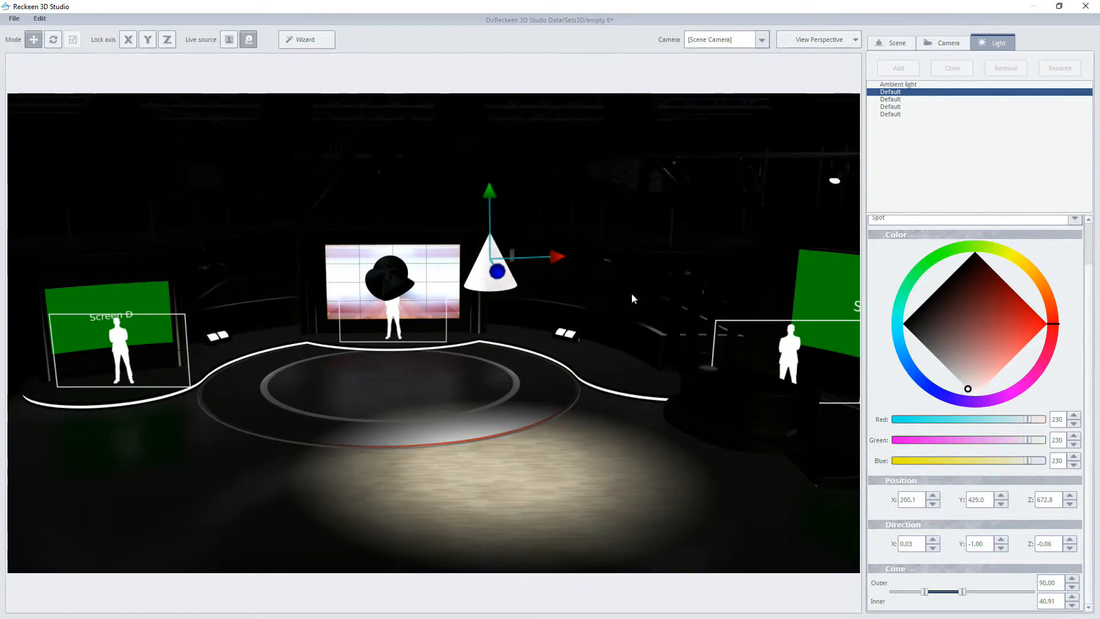
# Step: Rotate the spot light around its axes, leaving it aimed almost straight down with a direction of about X -0.01, Y -1.00, Z 0.08
pyautogui.scroll(-1, 631, 294)
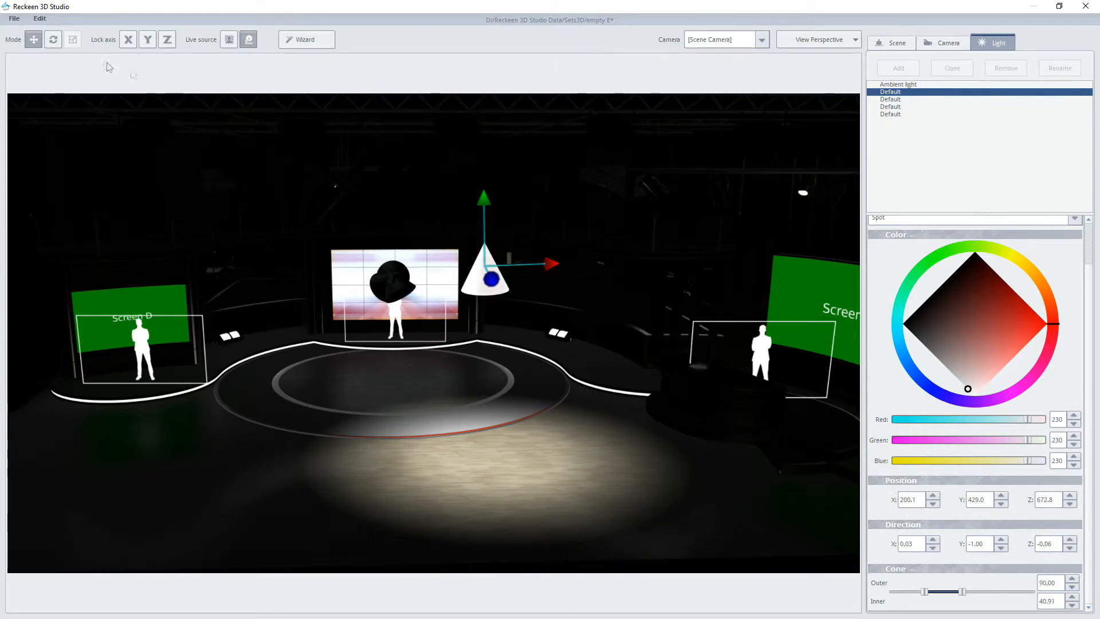
pyautogui.click(54, 40)
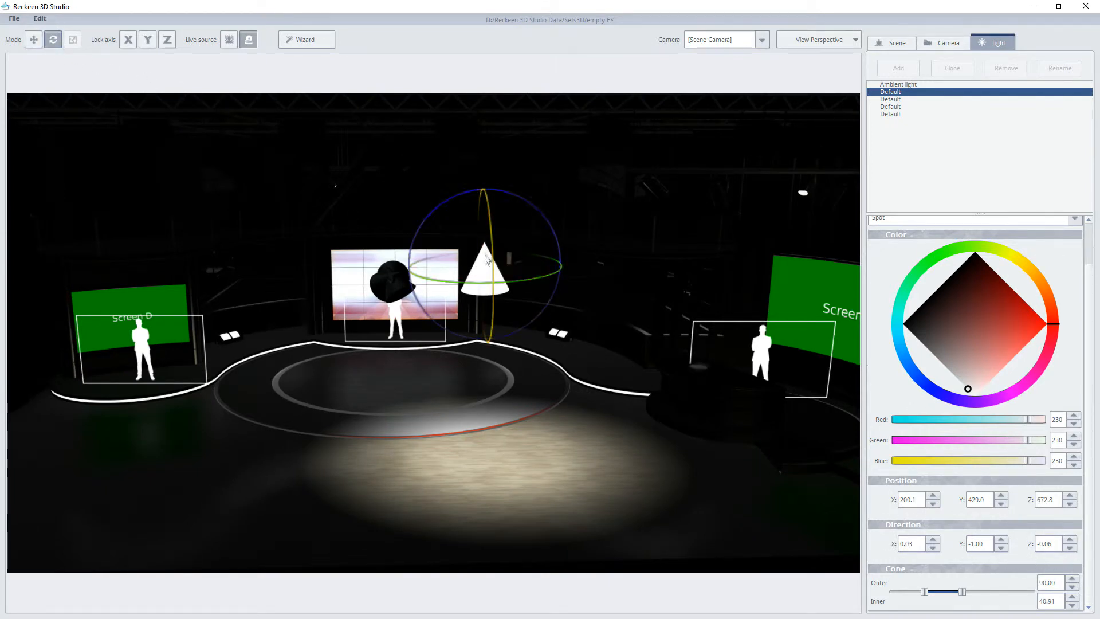
pyautogui.moveTo(490, 244); pyautogui.dragTo(498, 268)
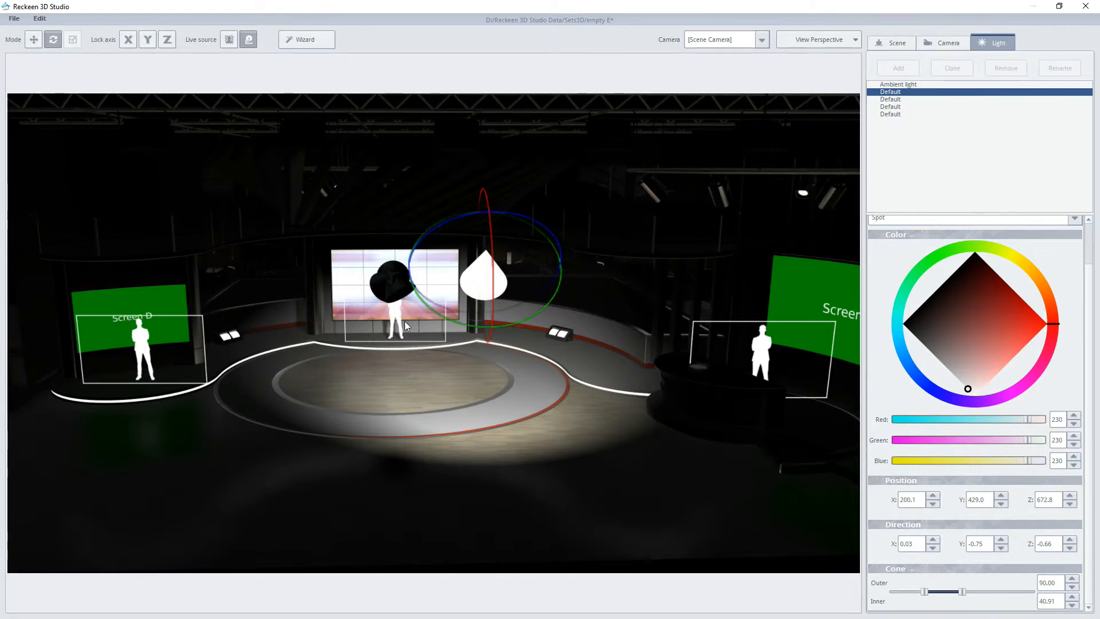
pyautogui.moveTo(492, 299); pyautogui.dragTo(560, 280)
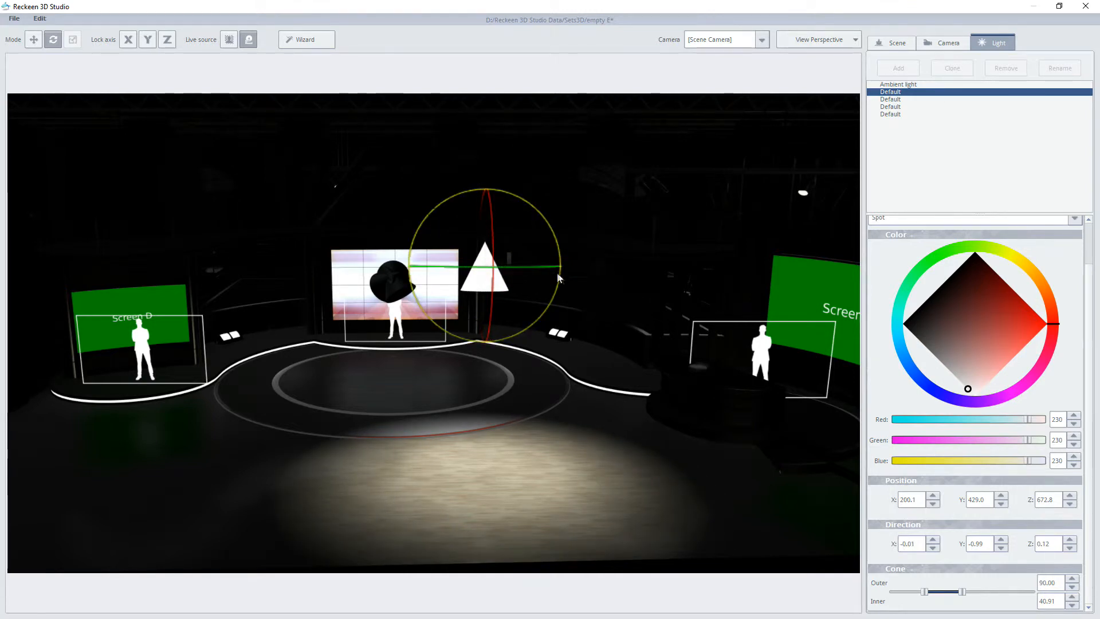
pyautogui.moveTo(495, 240); pyautogui.dragTo(494, 243)
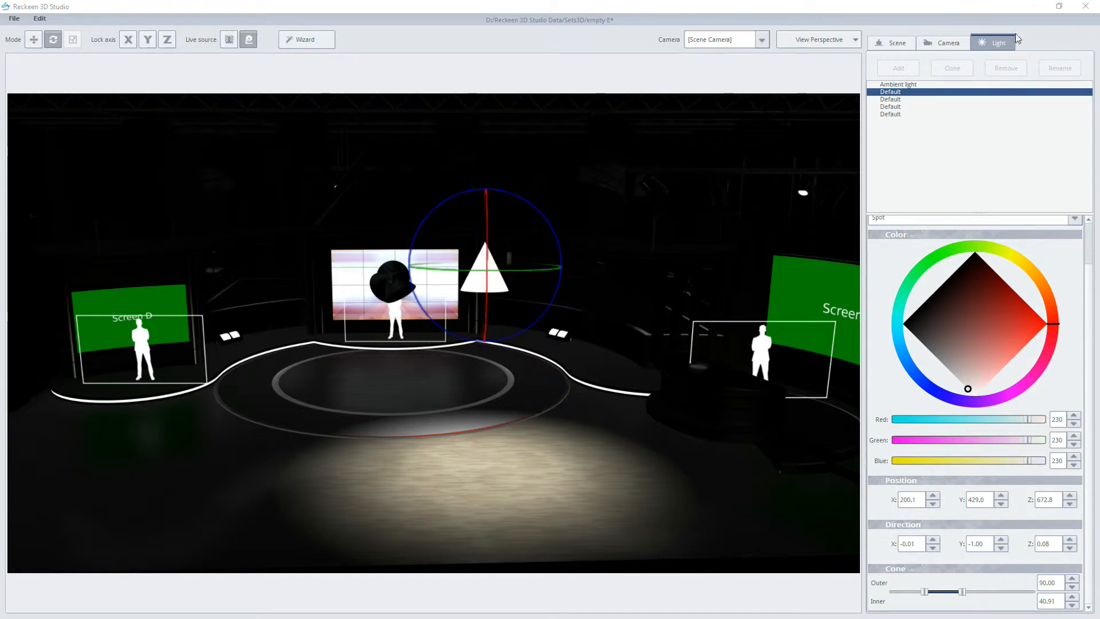
# Step: Change the first Default light's type back to Point
pyautogui.click(899, 85)
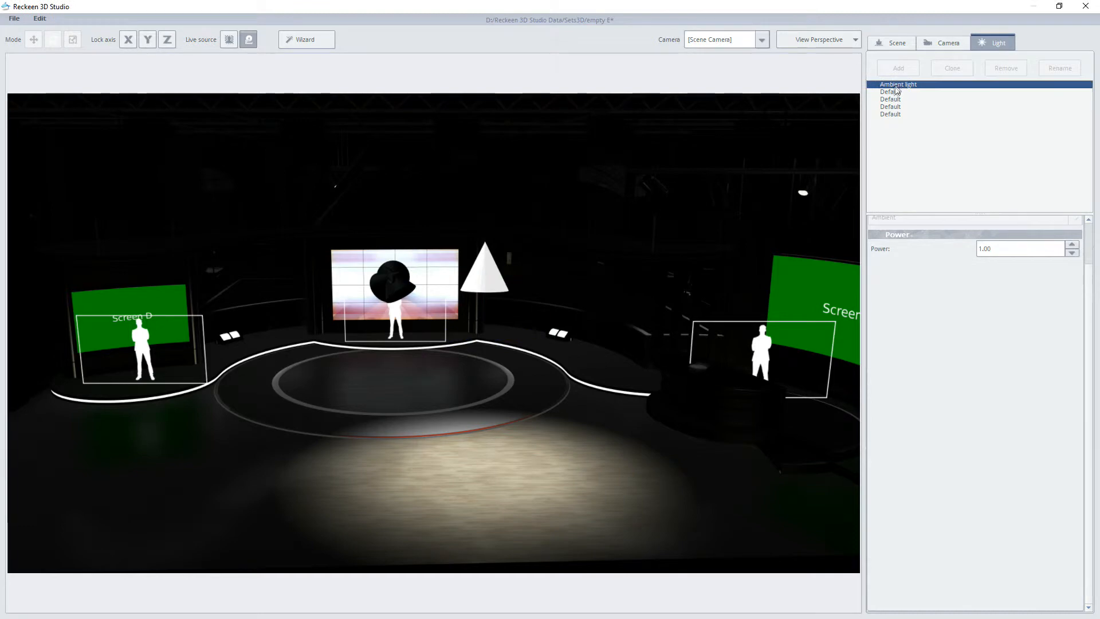
pyautogui.click(894, 92)
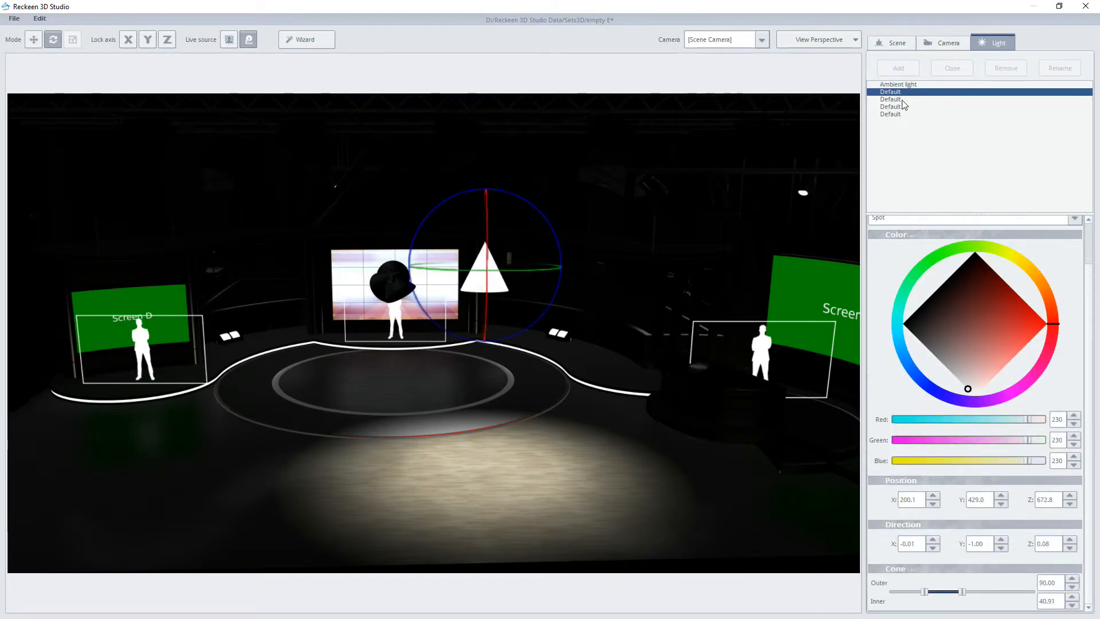
pyautogui.moveTo(1087, 282); pyautogui.dragTo(1087, 236)
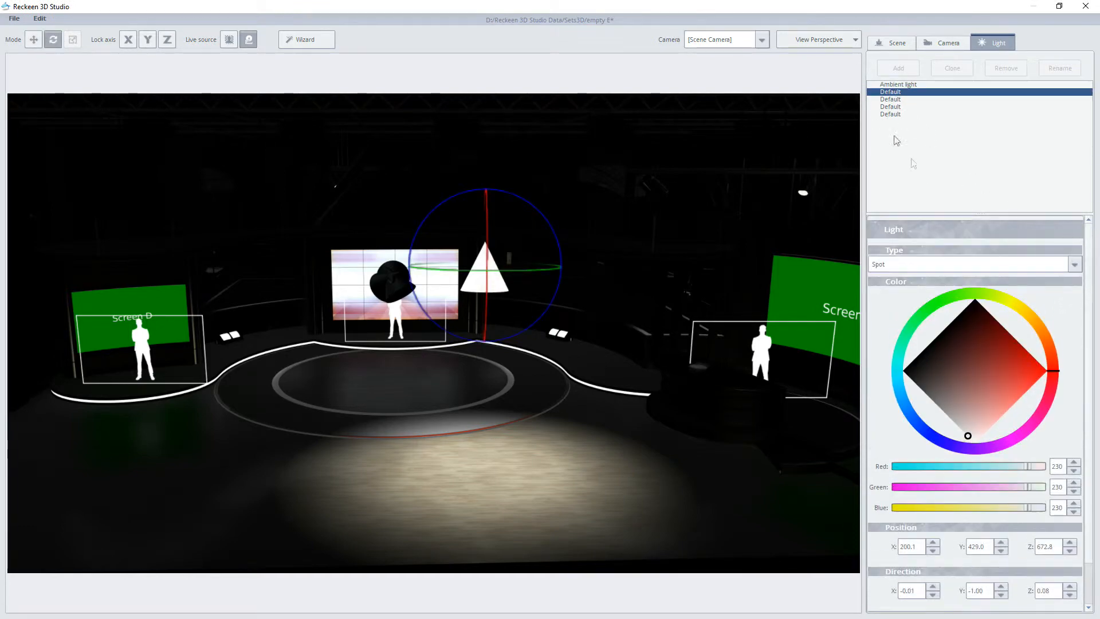
pyautogui.doubleClick(891, 94)
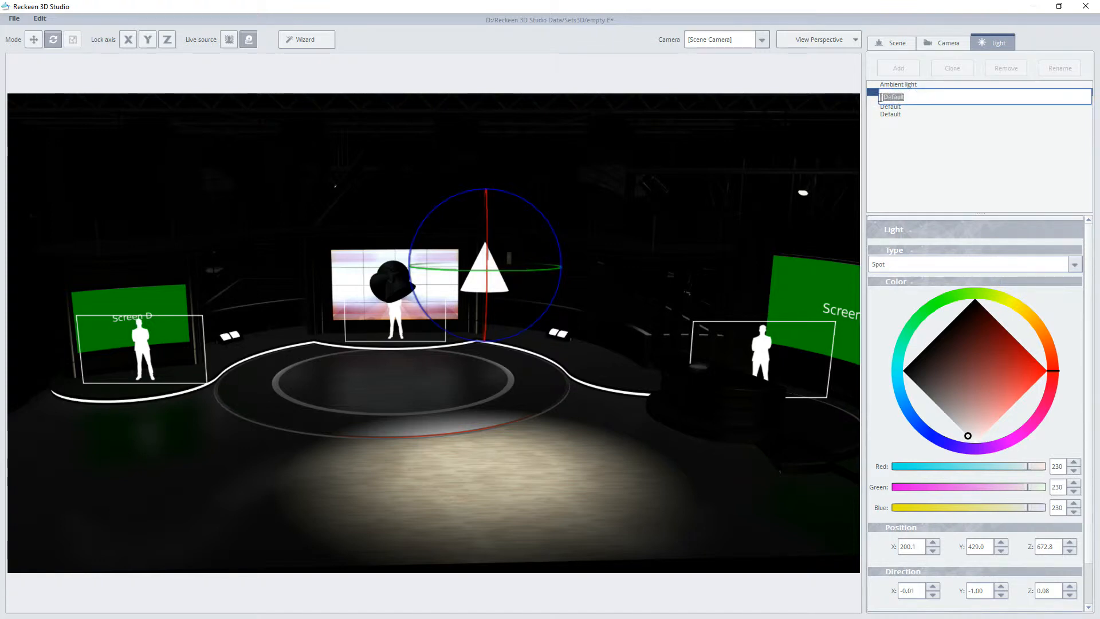
pyautogui.click(888, 263)
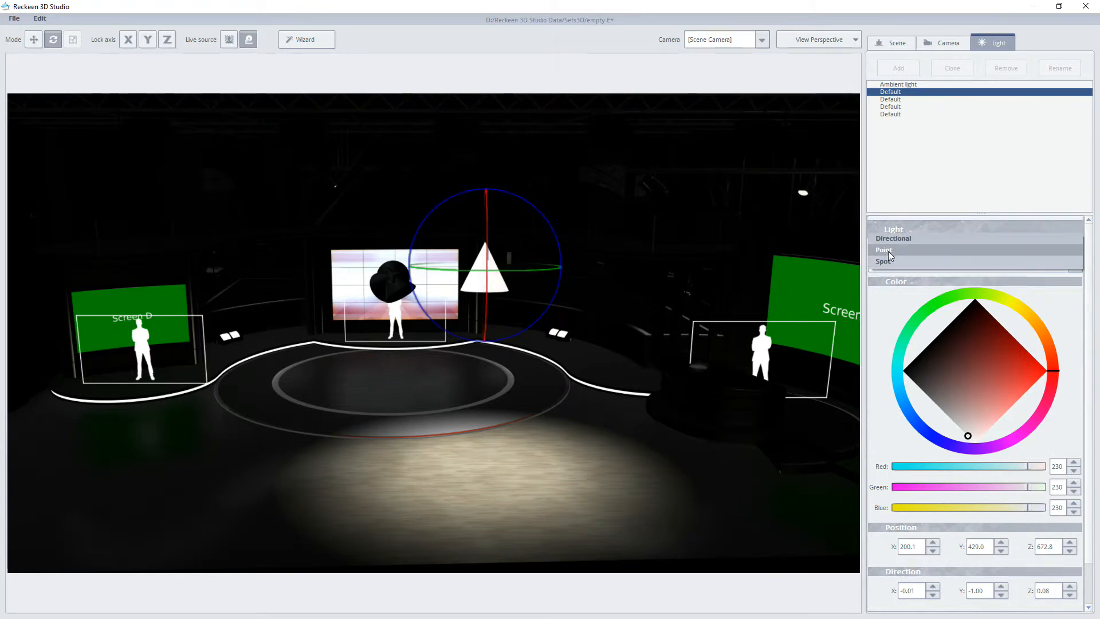
pyautogui.click(888, 251)
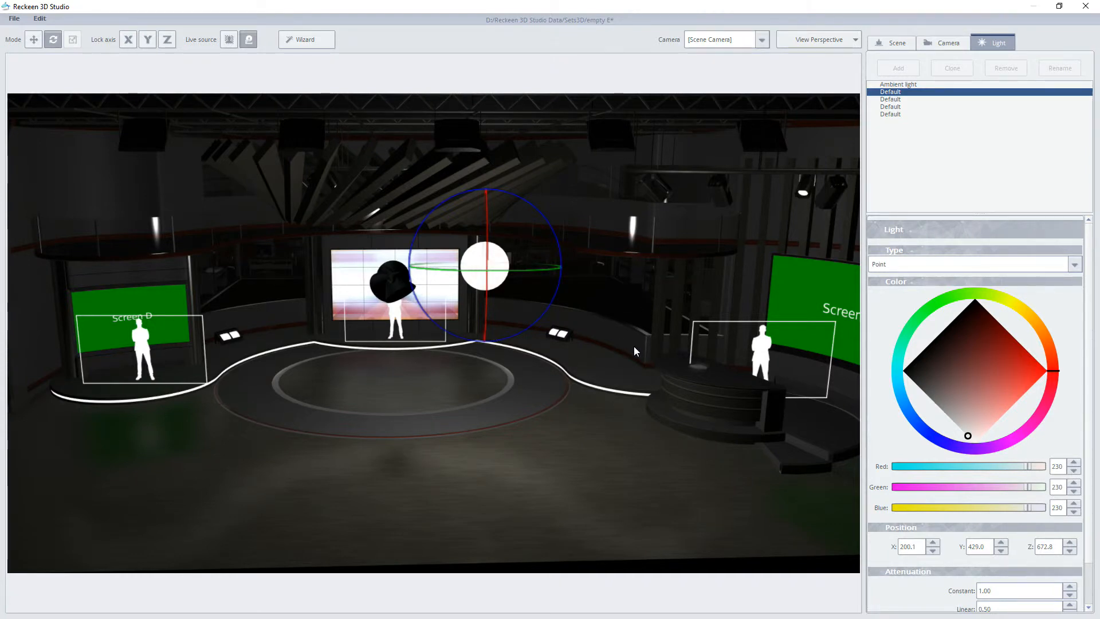
# Step: Dim the point light's color to about red 190, green 189, blue 189 and move it to about X 98, Y 535, Z 656
pyautogui.scroll(-1, 634, 346)
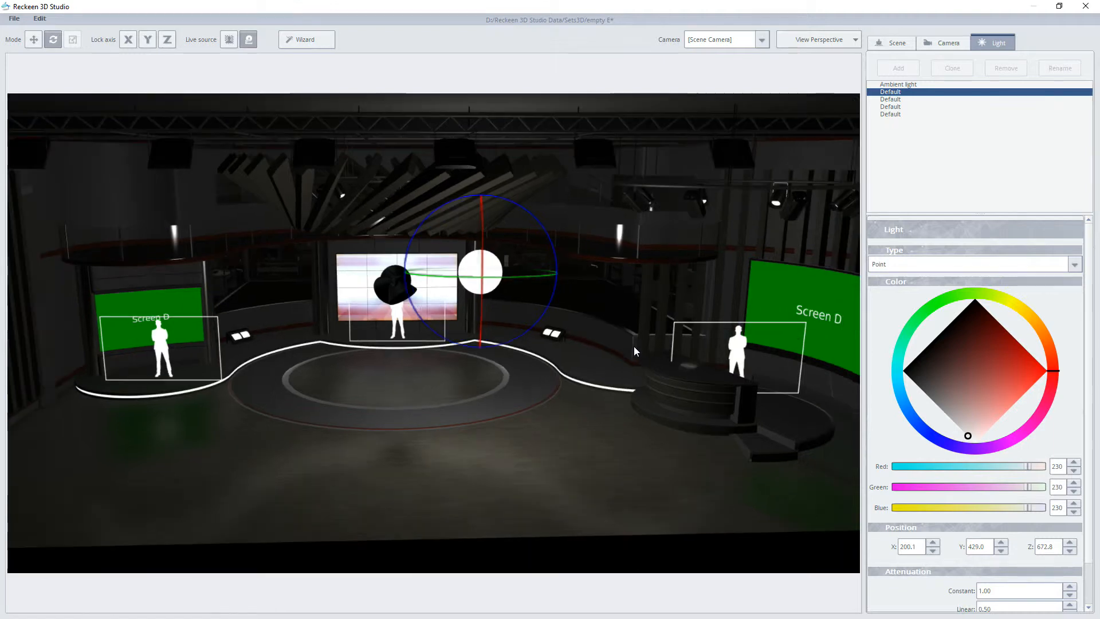
pyautogui.moveTo(971, 434)
pyautogui.mouseDown()
pyautogui.moveTo(947, 413)
pyautogui.moveTo(957, 424)
pyautogui.mouseUp()
pyautogui.click(34, 39)
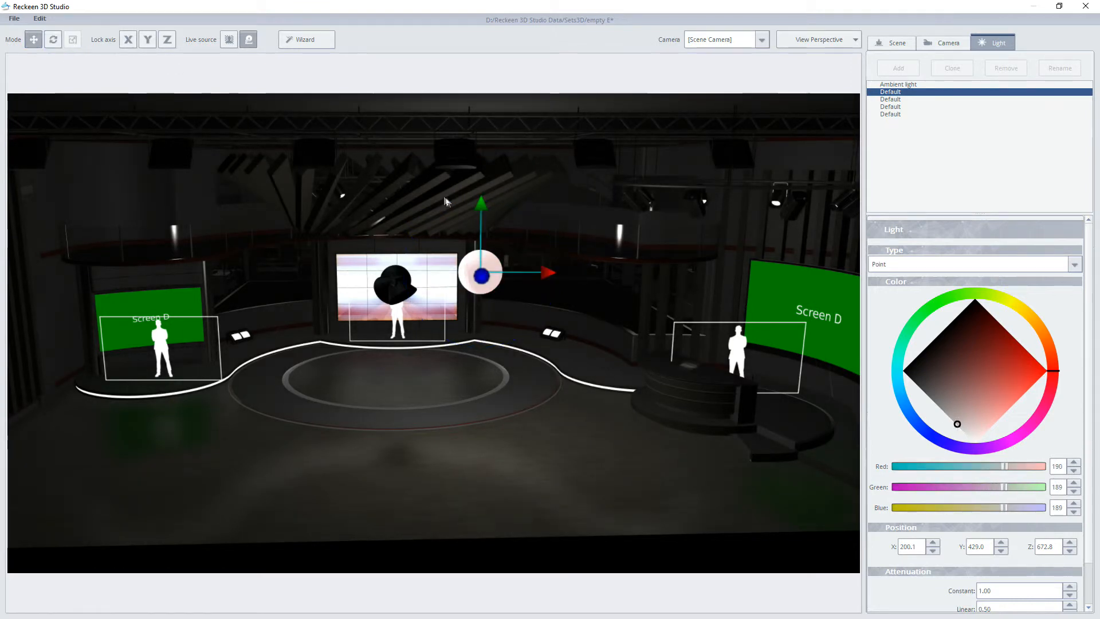
pyautogui.moveTo(481, 205); pyautogui.dragTo(482, 153)
pyautogui.moveTo(536, 226); pyautogui.dragTo(503, 225)
# Step: Set the point light's constant attenuation to 2.00 and its linear attenuation to 0.10
pyautogui.scroll(-2, 1086, 526)
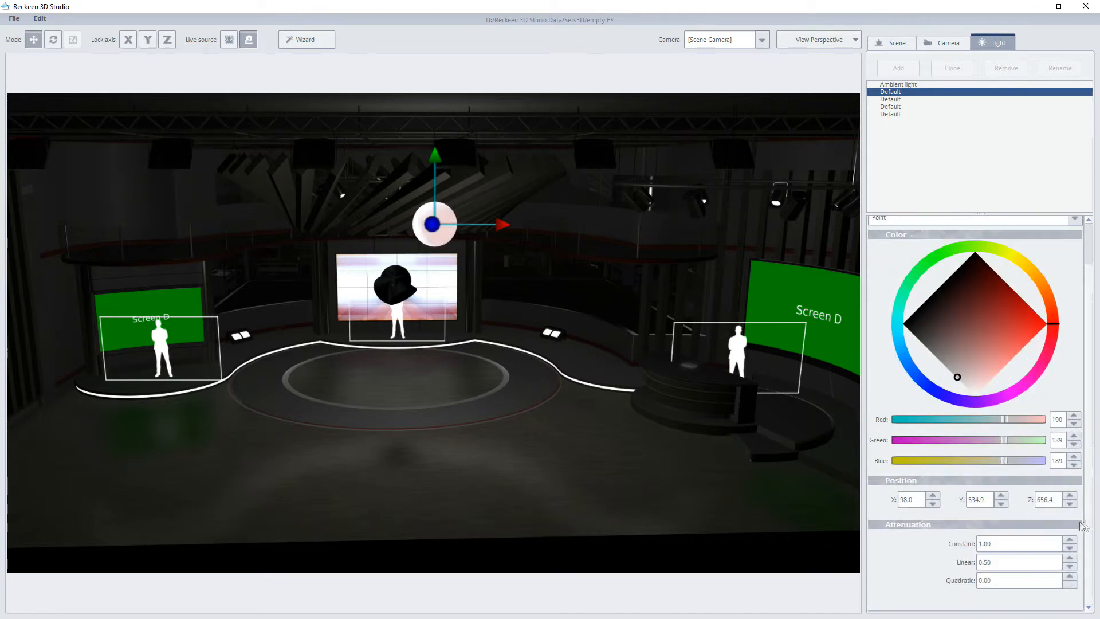
pyautogui.write('2')
pyautogui.press('Return')
pyautogui.press('Tab')
pyautogui.write('0.1')
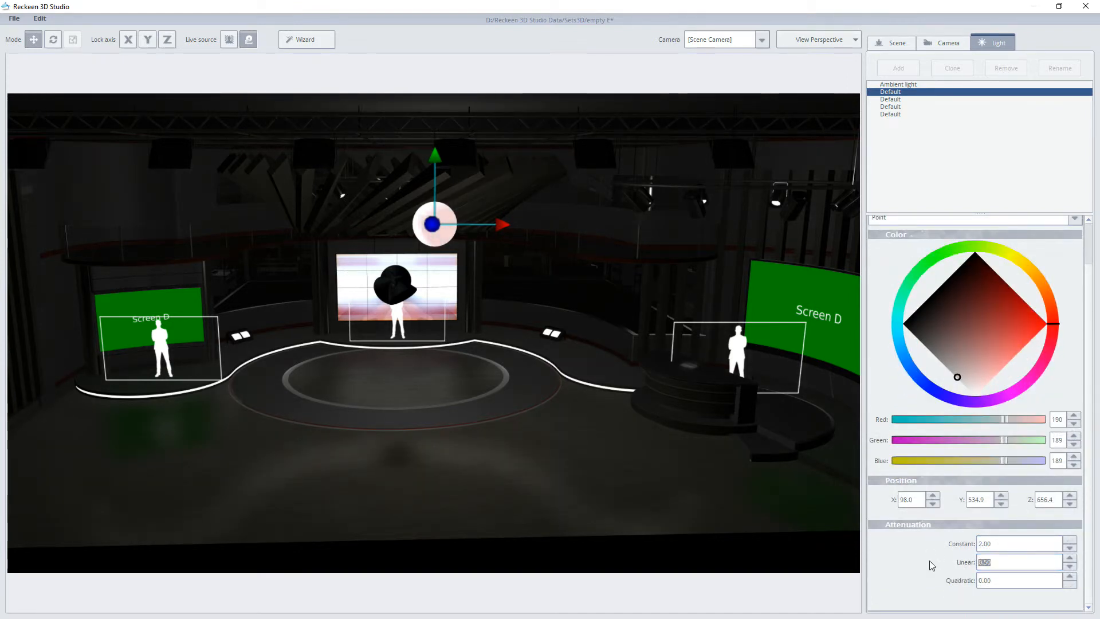
pyautogui.press('Return')
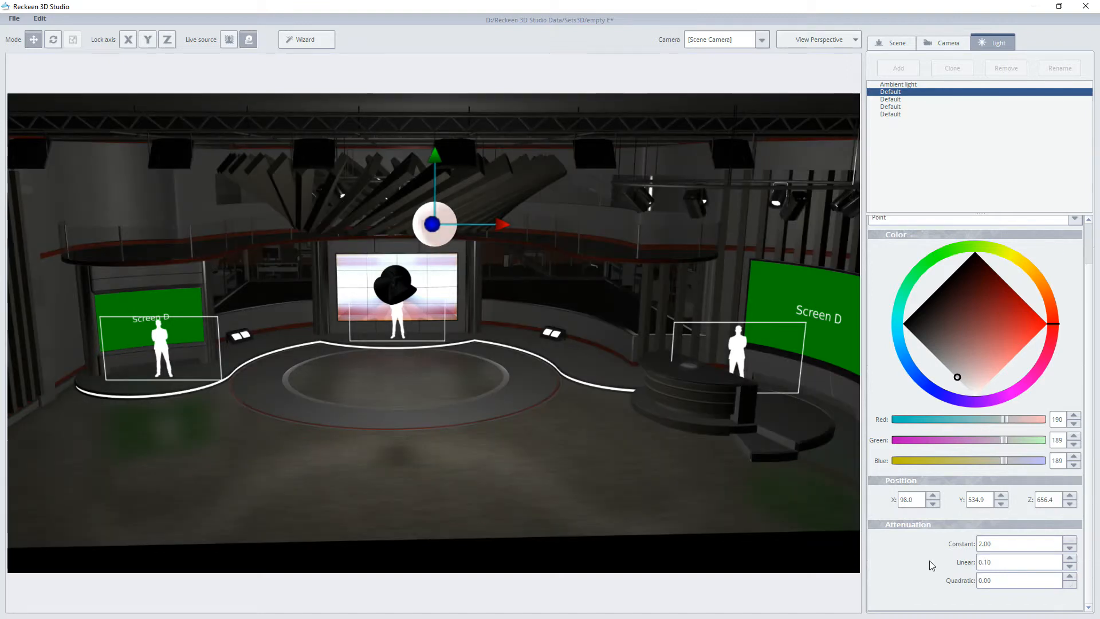
# Step: Darken the point light's color to about red 133, green 131, blue 131
pyautogui.scroll(3, 532, 400)
pyautogui.scroll(2, 532, 400)
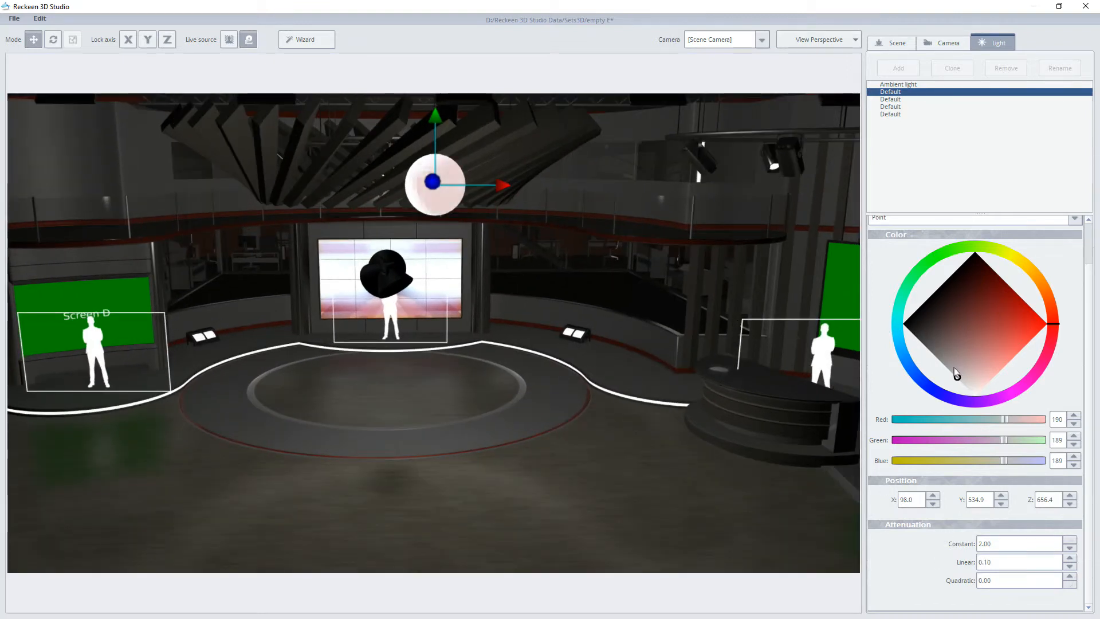
pyautogui.moveTo(956, 373); pyautogui.dragTo(942, 361)
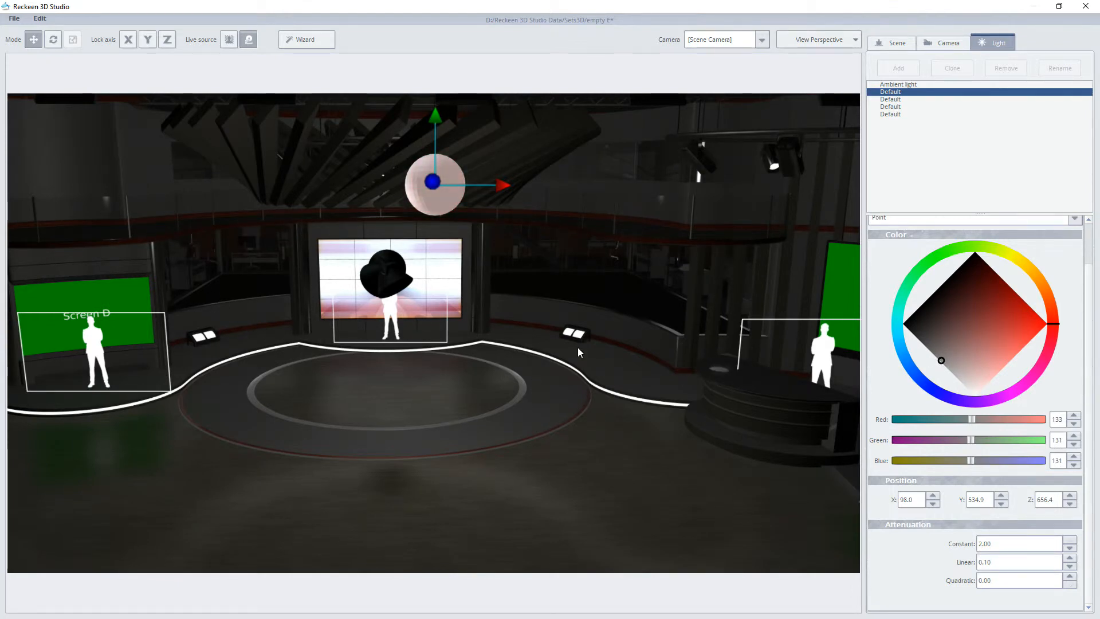
# Step: Rename the first Default light as point center
pyautogui.doubleClick(893, 93)
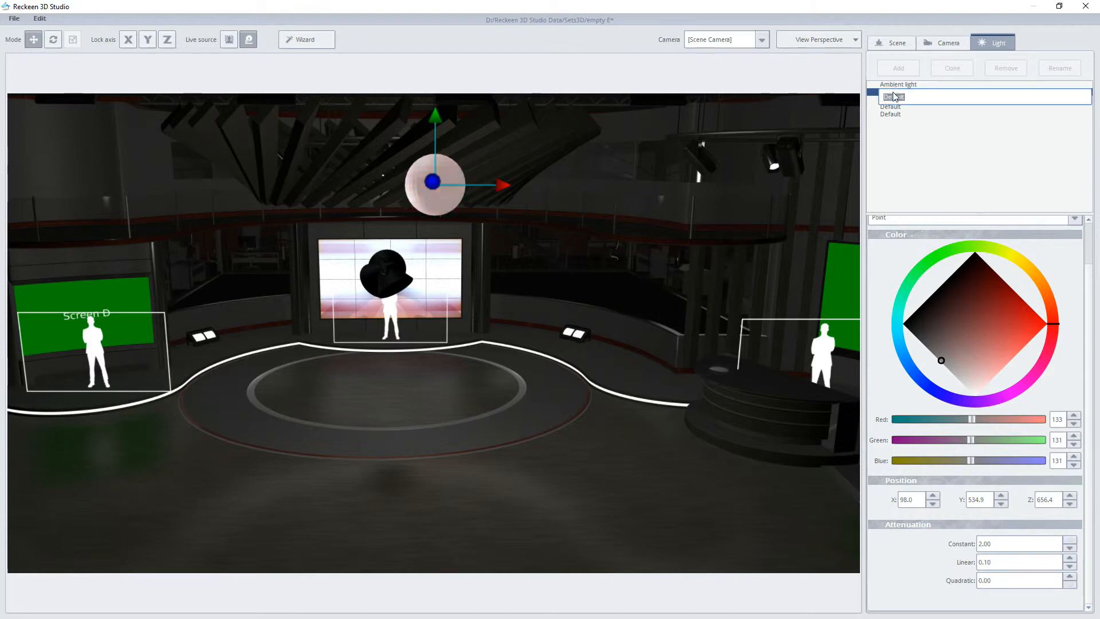
pyautogui.write('pio')
pyautogui.press('BackSpace')
pyautogui.press('BackSpace')
pyautogui.write('oint center')
pyautogui.press('Return')
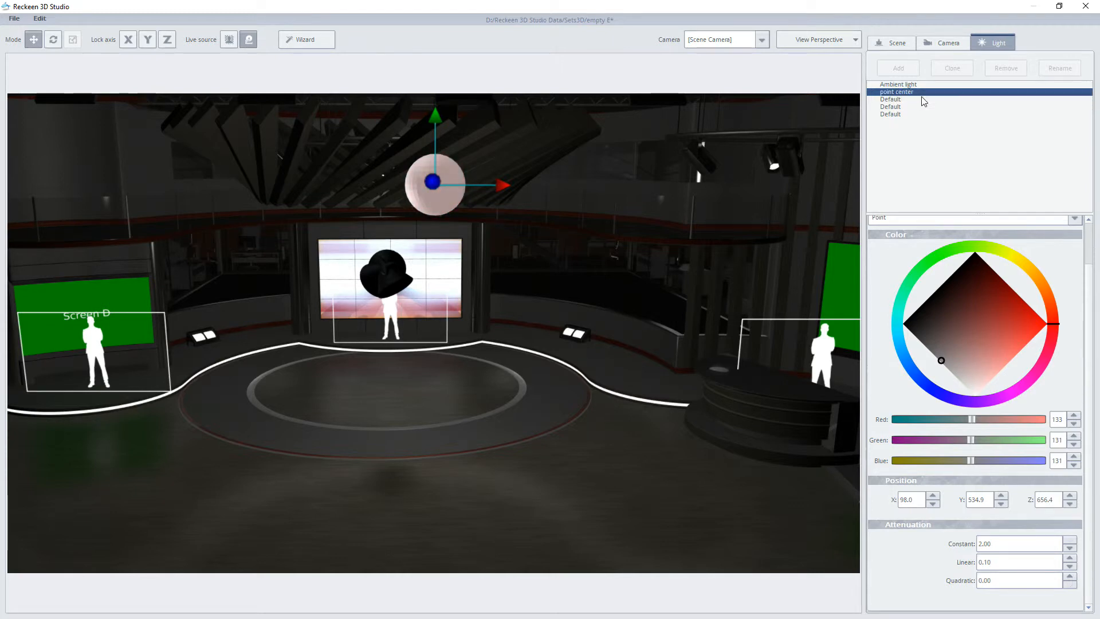
# Step: Change the type of the Default light listed directly after point center to Spot
pyautogui.click(894, 99)
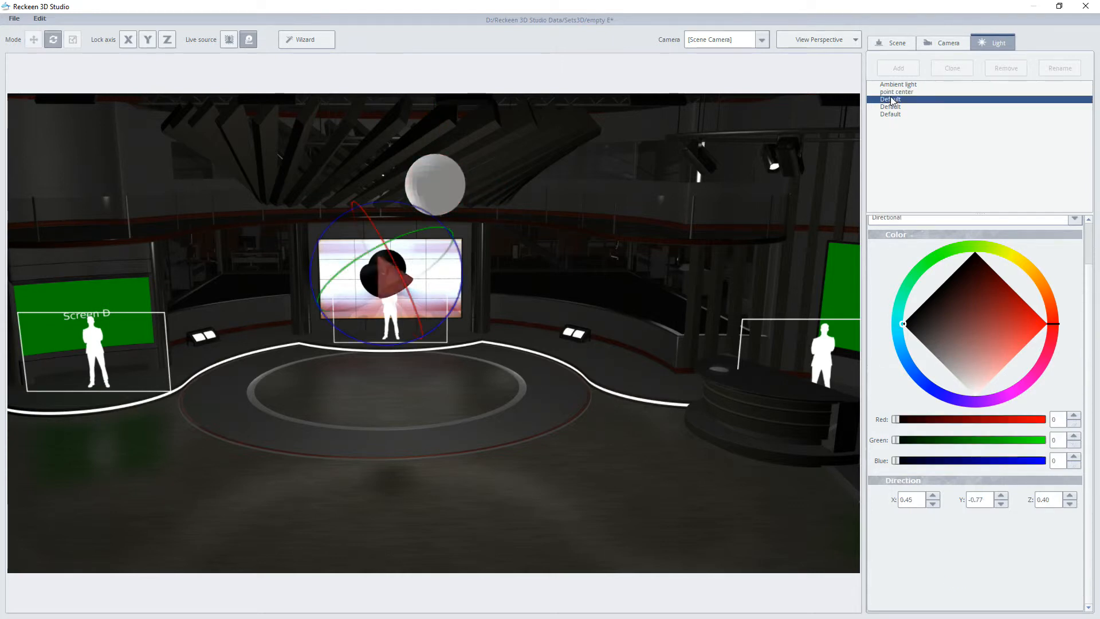
pyautogui.moveTo(1090, 252); pyautogui.dragTo(1090, 236)
pyautogui.click(944, 253)
pyautogui.click(902, 270)
# Step: Aim the new spot light nearly straight down, about X 0.03, Y -1.00, Z -0.05, and set its color to white, 255 per channel
pyautogui.moveTo(463, 272); pyautogui.dragTo(455, 265)
pyautogui.moveTo(385, 241); pyautogui.dragTo(385, 278)
pyautogui.moveTo(904, 359)
pyautogui.mouseDown()
pyautogui.moveTo(941, 363)
pyautogui.moveTo(976, 433)
pyautogui.mouseUp()
# Step: Move the white spot light above the desk area, to about X 934, Y 571, Z 304
pyautogui.click(34, 39)
pyautogui.moveTo(452, 261); pyautogui.dragTo(844, 358)
pyautogui.moveTo(840, 355); pyautogui.dragTo(567, 307, button='middle')
pyautogui.moveTo(545, 158); pyautogui.dragTo(539, 95)
pyautogui.moveTo(538, 95); pyautogui.dragTo(543, 139, button='middle')
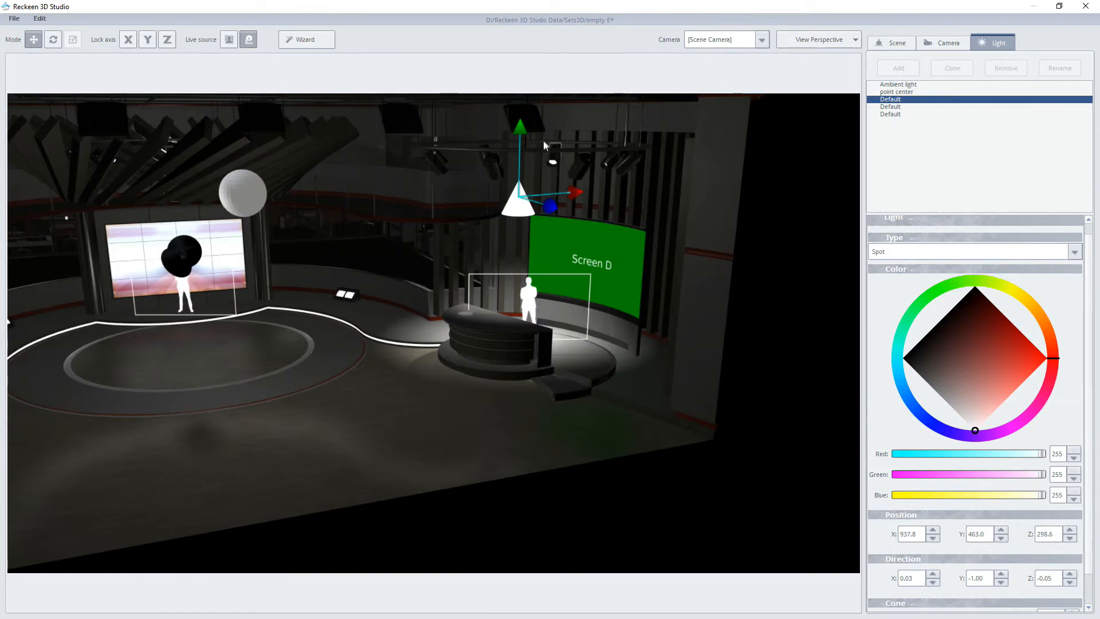
pyautogui.moveTo(519, 133); pyautogui.dragTo(519, 96)
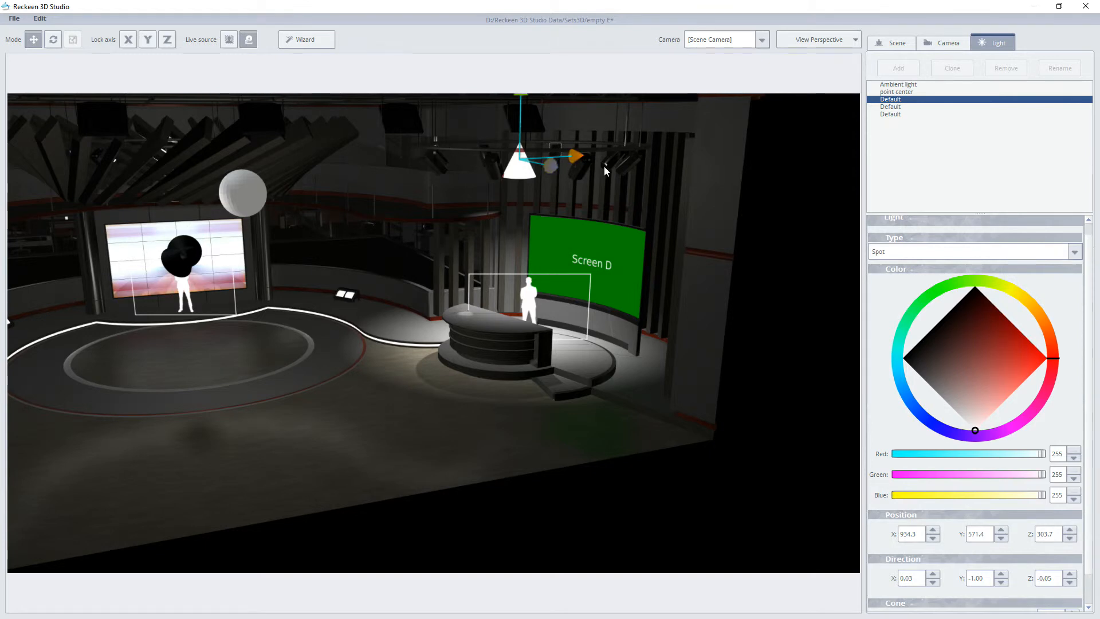
# Step: Tilt the desk spot light slightly, to a direction of about X 0.11, Y -0.99, Z -0.05
pyautogui.click(52, 38)
pyautogui.moveTo(455, 130); pyautogui.dragTo(451, 132)
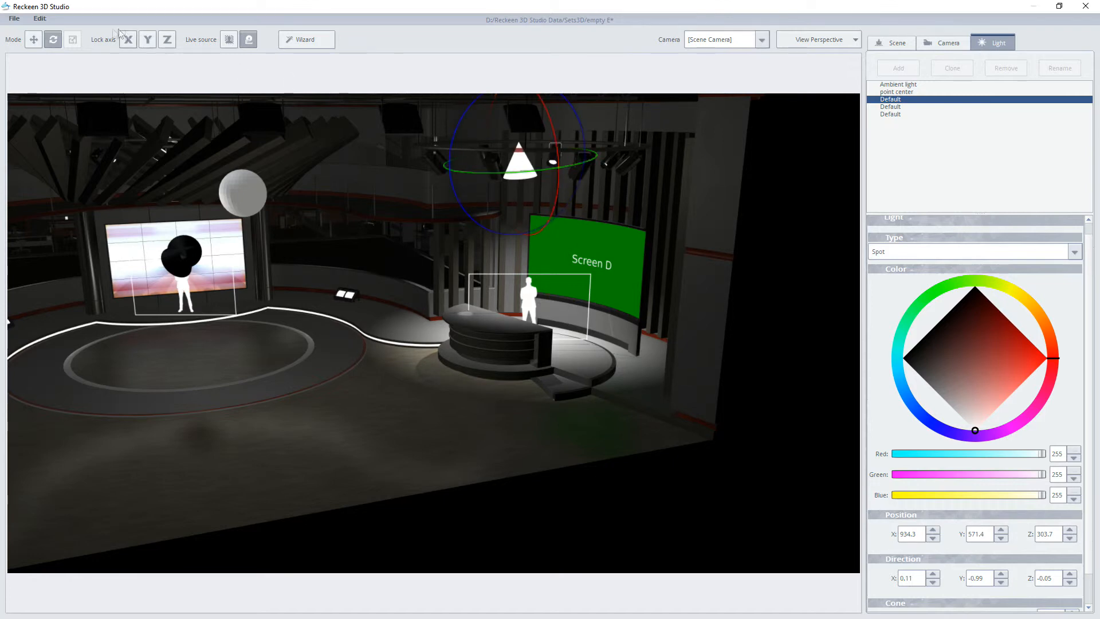
pyautogui.click(33, 41)
# Step: Tint the desk spot light warm orange, about 255, 215, 157, and set its cone to about 117.52 outer and 42.40 inner
pyautogui.moveTo(976, 431)
pyautogui.mouseDown()
pyautogui.moveTo(994, 406)
pyautogui.moveTo(1050, 378)
pyautogui.mouseUp()
pyautogui.moveTo(1057, 362); pyautogui.dragTo(1044, 314)
pyautogui.scroll(-2, 1003, 459)
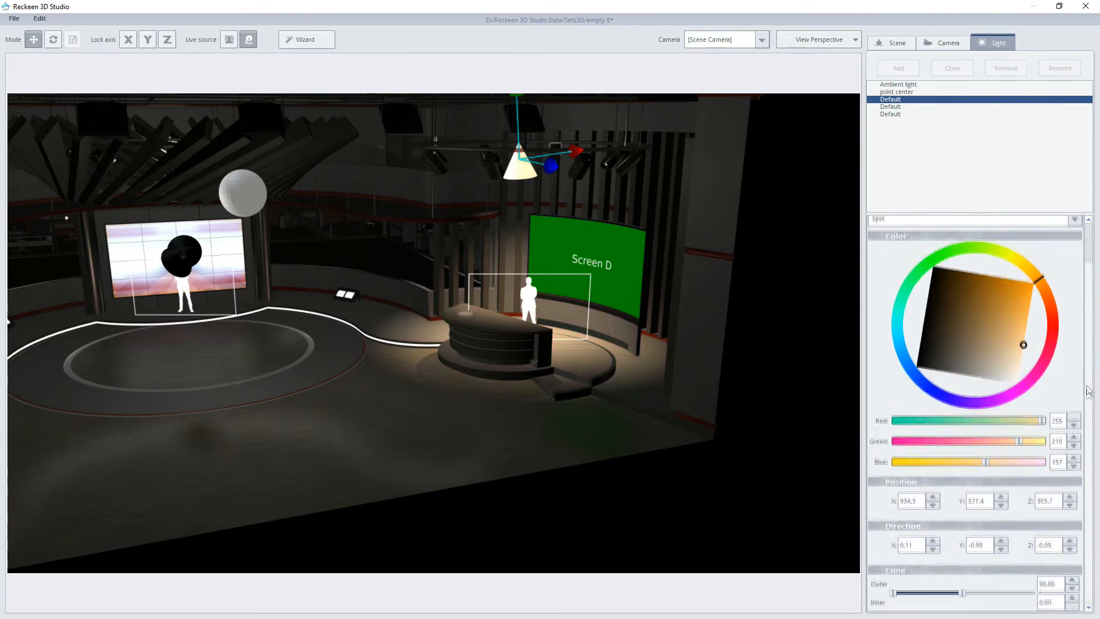
pyautogui.moveTo(904, 592); pyautogui.dragTo(986, 593)
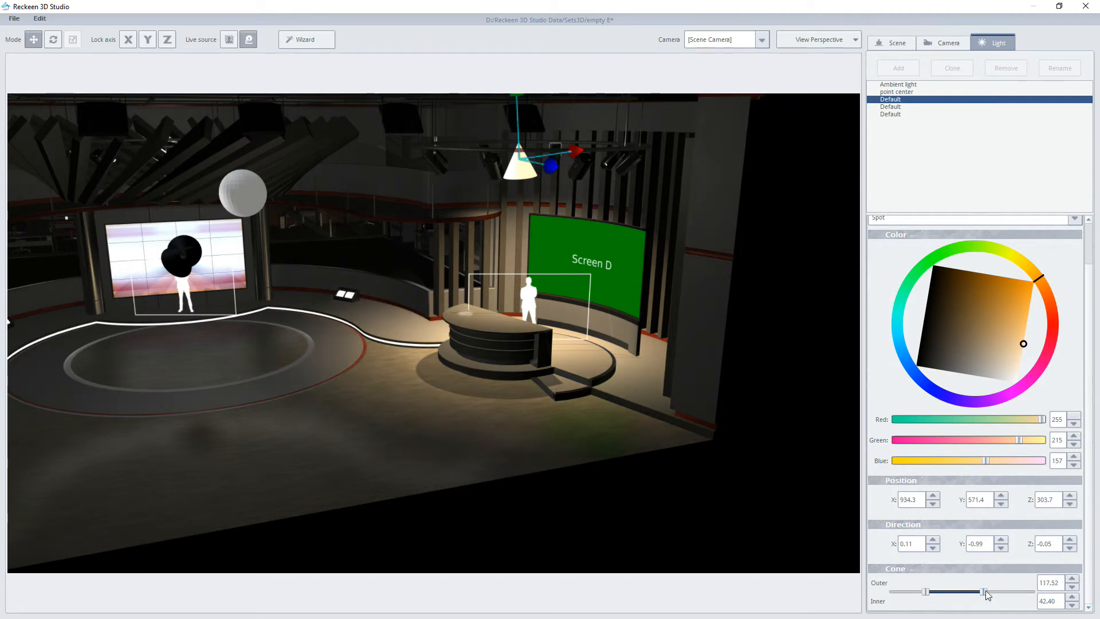
# Step: Rename the desk spot light to "spot right"
pyautogui.doubleClick(904, 100)
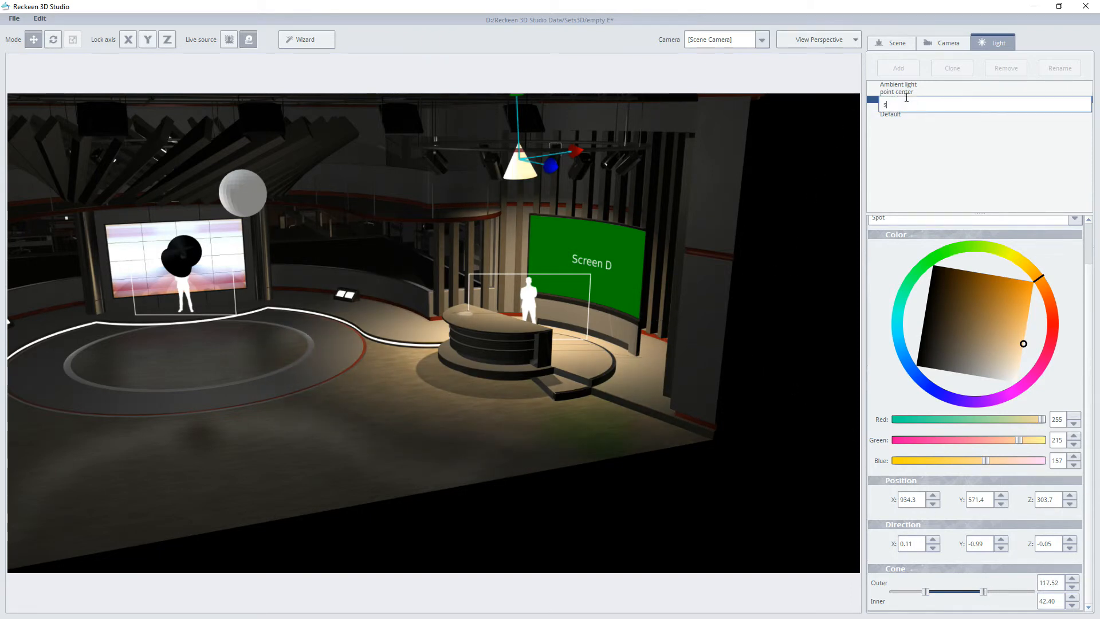
pyautogui.press('Return')
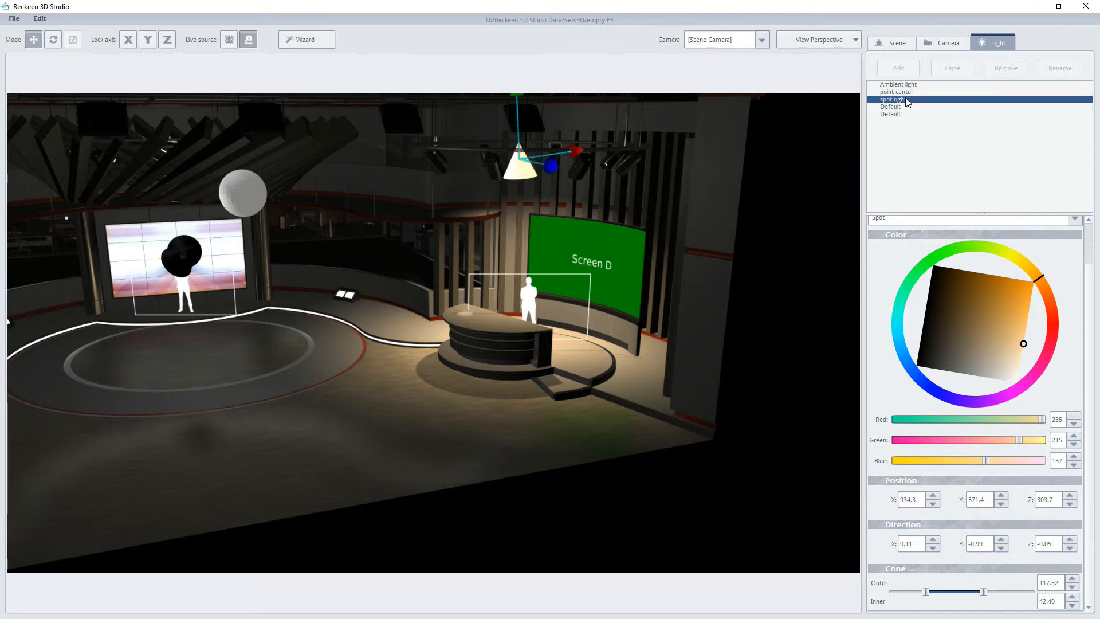
# Step: Set the next unnamed directional light to white, 255 per channel, and aim it down to about X 0.00, Y -1.00, Z -0.01
pyautogui.click(898, 108)
pyautogui.moveTo(450, 260); pyautogui.dragTo(444, 331, button='middle')
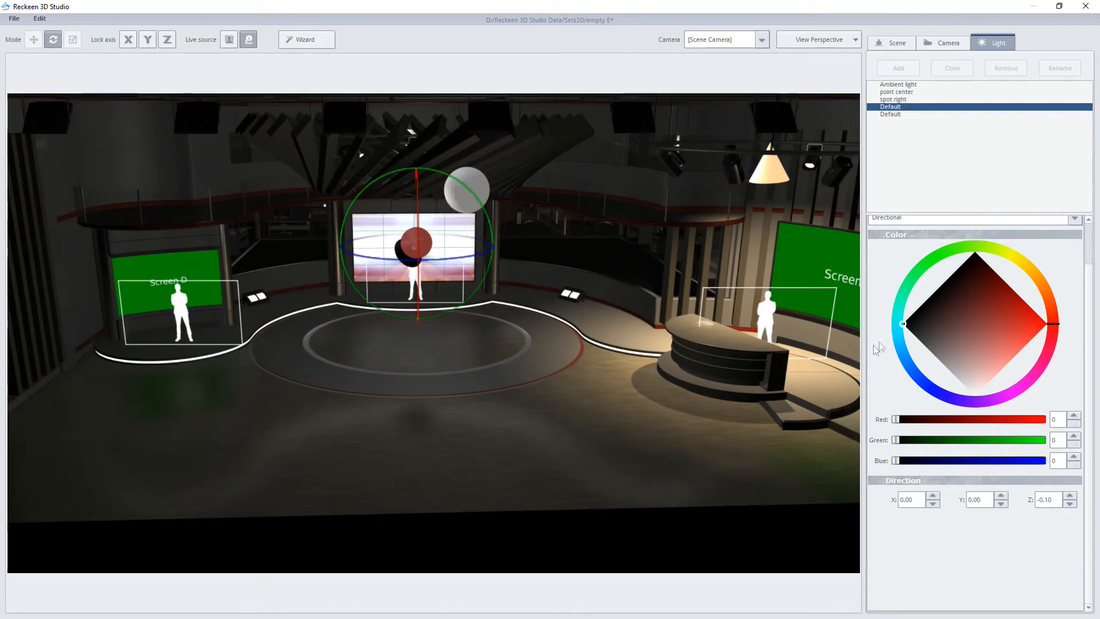
pyautogui.moveTo(904, 324)
pyautogui.mouseDown()
pyautogui.moveTo(970, 381)
pyautogui.moveTo(979, 413)
pyautogui.mouseUp()
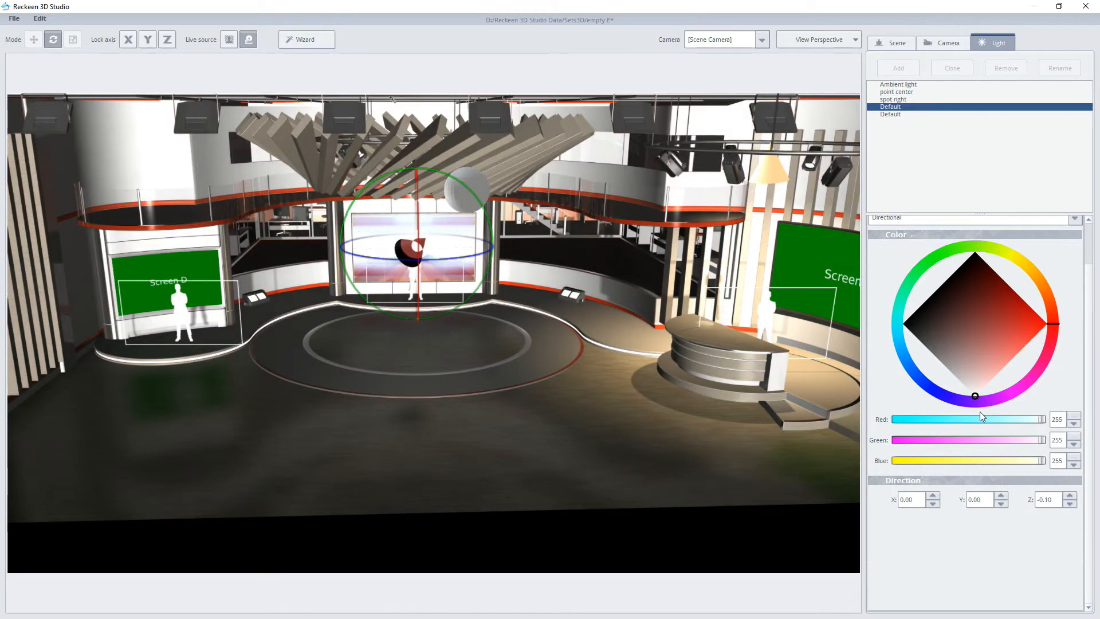
pyautogui.moveTo(418, 210); pyautogui.dragTo(430, 346)
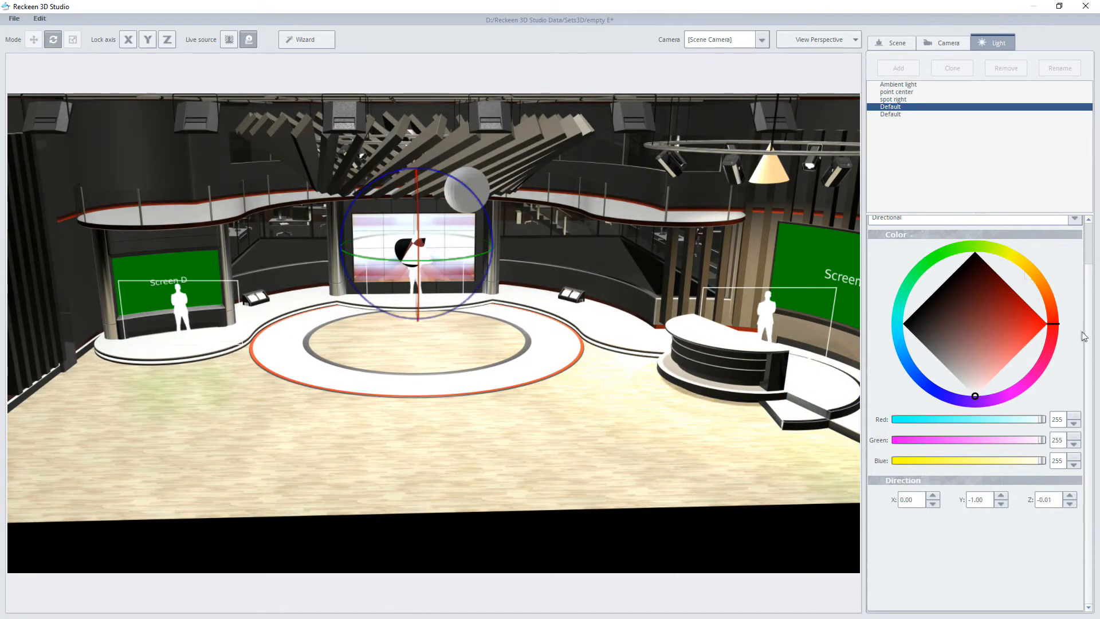
# Step: Change the white directional light to a spot and raise it above the center stage, to about X 0, Y 554.5, Z 2.3
pyautogui.scroll(3, 1085, 336)
pyautogui.click(889, 261)
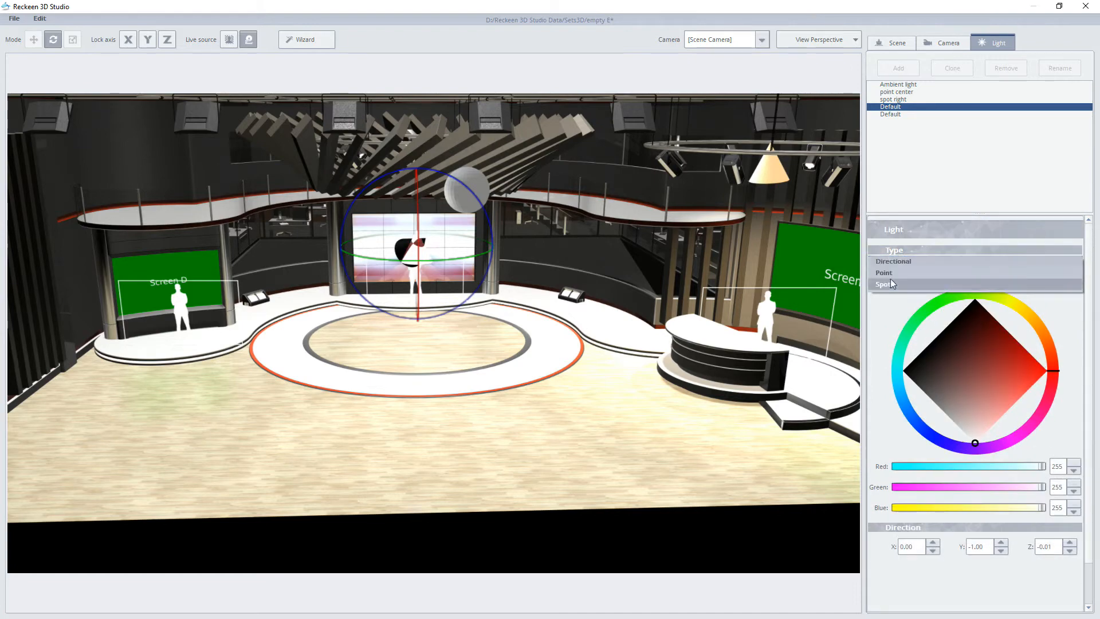
pyautogui.click(888, 282)
pyautogui.click(34, 39)
pyautogui.moveTo(415, 183); pyautogui.dragTo(403, 111)
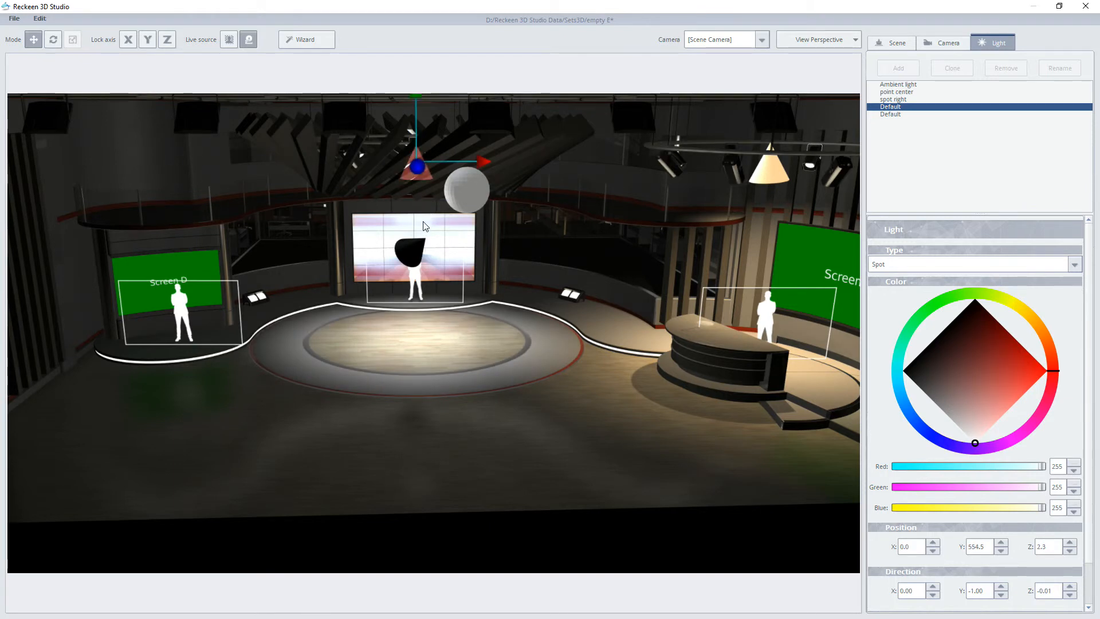
# Step: Tilt the center spot light to a direction of about X 0.00, Y -0.97, Z -0.26
pyautogui.click(52, 39)
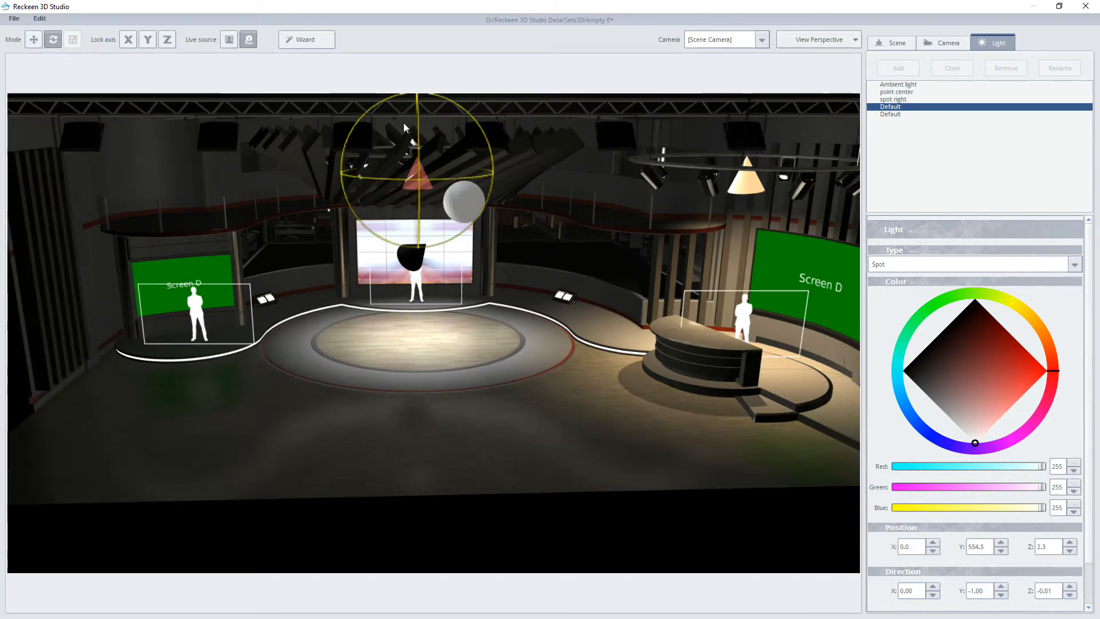
pyautogui.moveTo(417, 133); pyautogui.dragTo(423, 176)
pyautogui.click(34, 39)
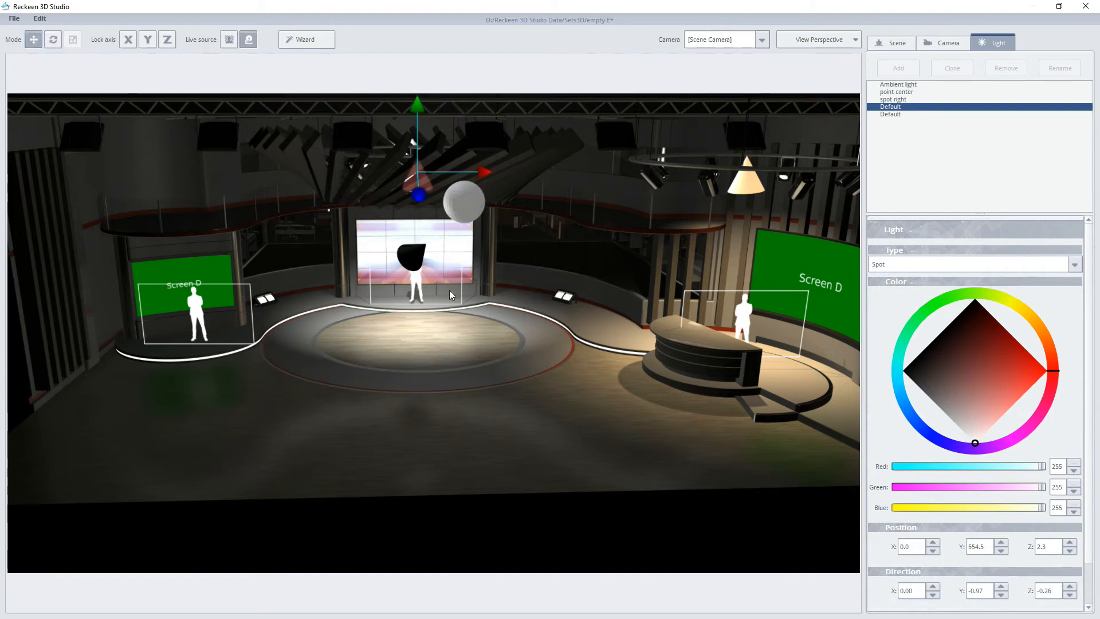
# Step: Set the center spot light's cone to about 141.32 outer and 37.93 inner, and dim its color to about 180 per channel
pyautogui.scroll(-2, 981, 556)
pyautogui.moveTo(960, 594); pyautogui.dragTo(982, 595)
pyautogui.moveTo(894, 593); pyautogui.dragTo(1001, 596)
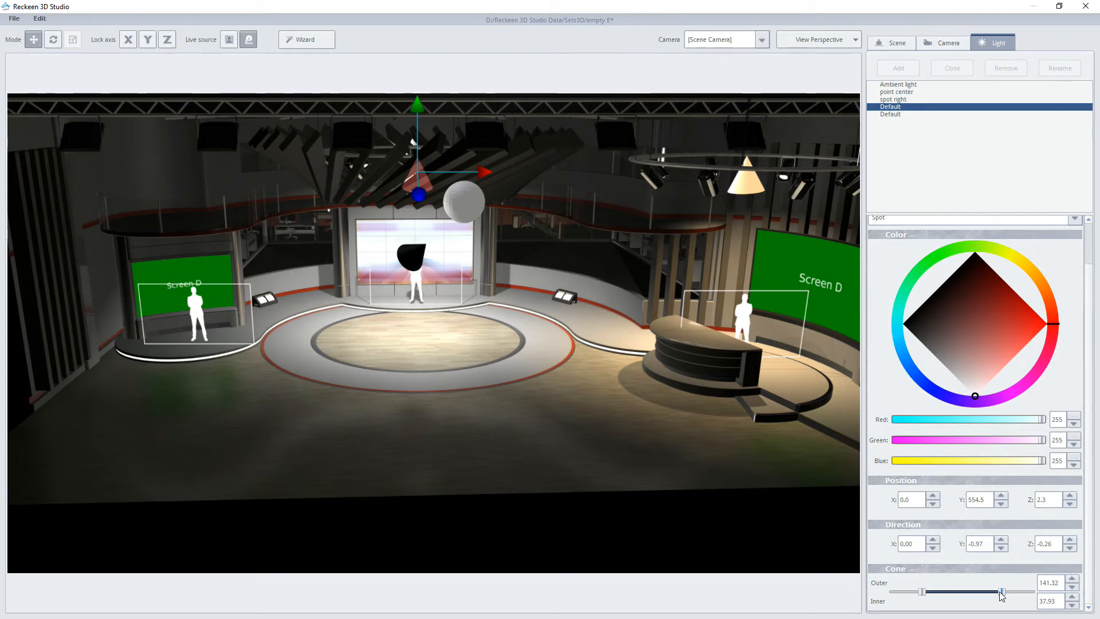
pyautogui.moveTo(976, 397)
pyautogui.mouseDown()
pyautogui.moveTo(966, 370)
pyautogui.moveTo(955, 380)
pyautogui.mouseUp()
pyautogui.scroll(5, 669, 355)
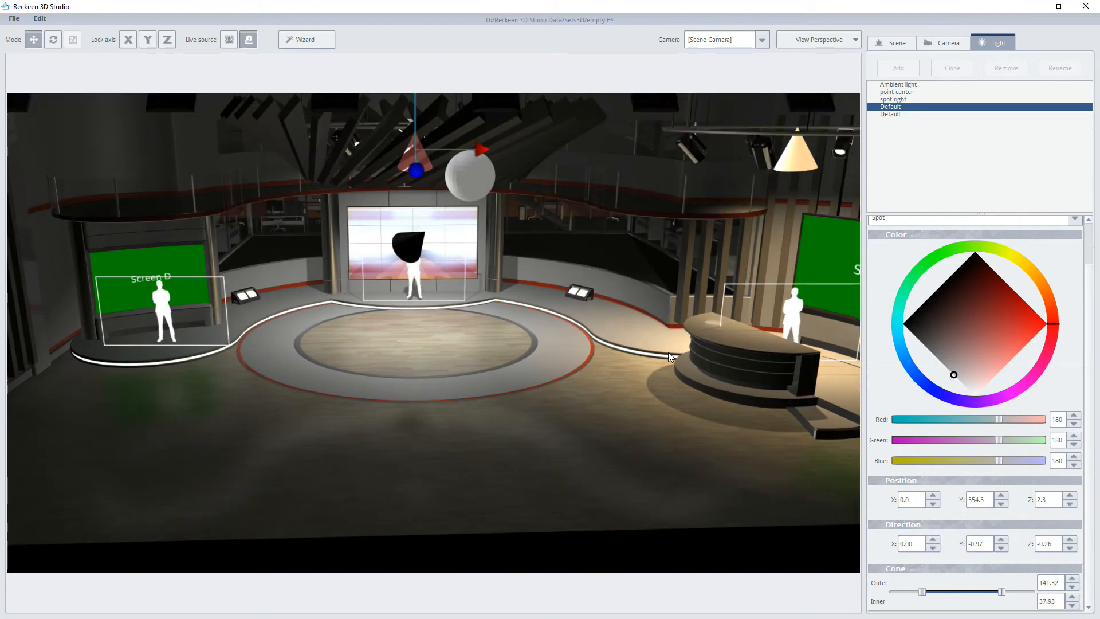
# Step: Rename the center stage spot light to "spot center"
pyautogui.doubleClick(891, 109)
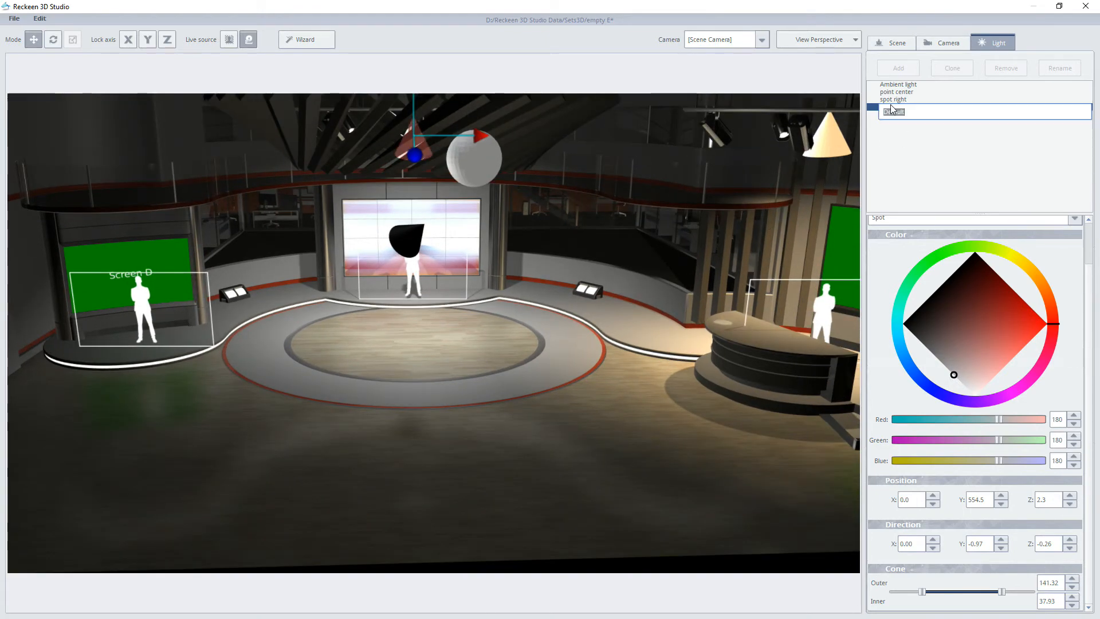
pyautogui.write('spot center')
pyautogui.press('Return')
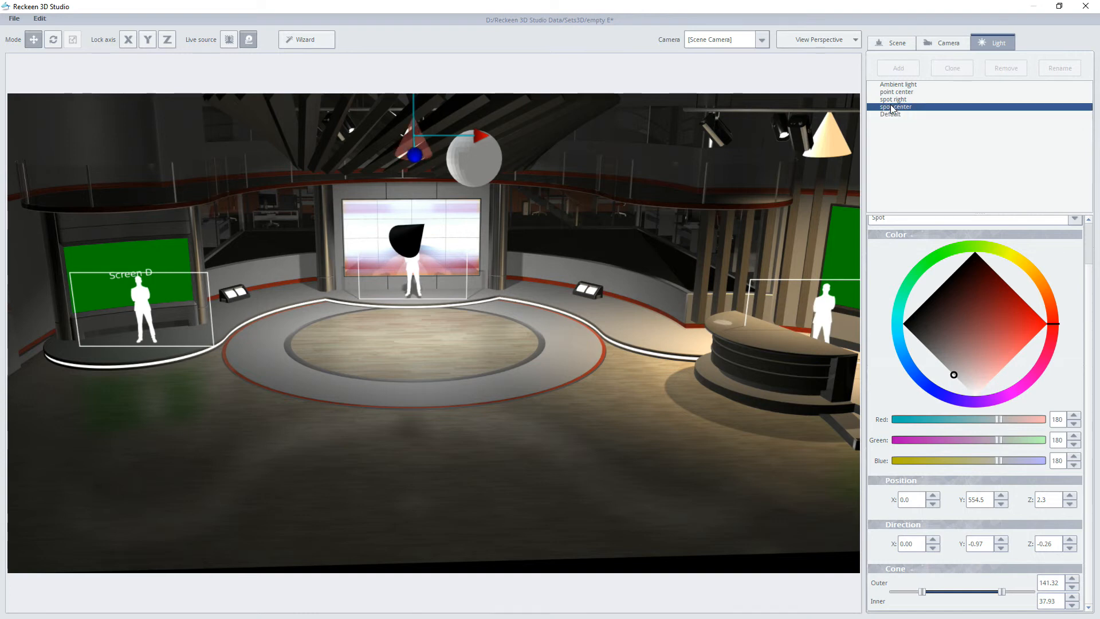
# Step: Aim the last unnamed light nearly straight down, to a direction of about X 0.03, Y -1.00, Z 0.08
pyautogui.click(892, 115)
pyautogui.moveTo(456, 227); pyautogui.dragTo(440, 261)
pyautogui.moveTo(344, 245); pyautogui.dragTo(345, 251)
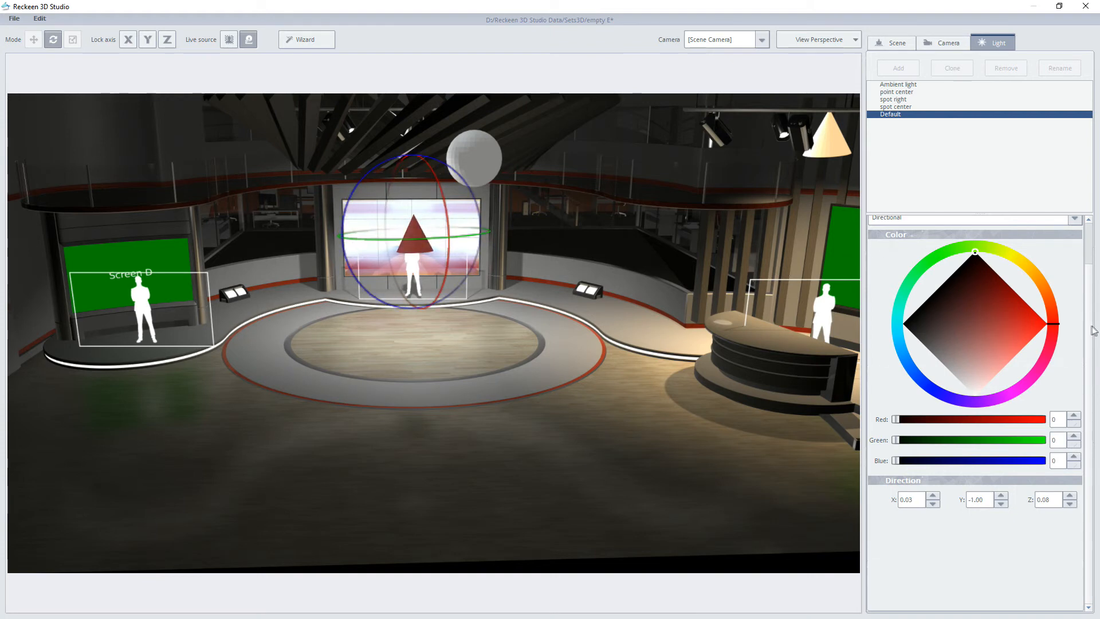
# Step: Change the last unnamed light to a spot and give it a grayish color of about 161, 153, 153
pyautogui.scroll(2, 1092, 330)
pyautogui.click(917, 263)
pyautogui.click(890, 285)
pyautogui.moveTo(904, 372)
pyautogui.mouseDown()
pyautogui.moveTo(936, 380)
pyautogui.moveTo(974, 422)
pyautogui.moveTo(975, 441)
pyautogui.moveTo(957, 410)
pyautogui.mouseUp()
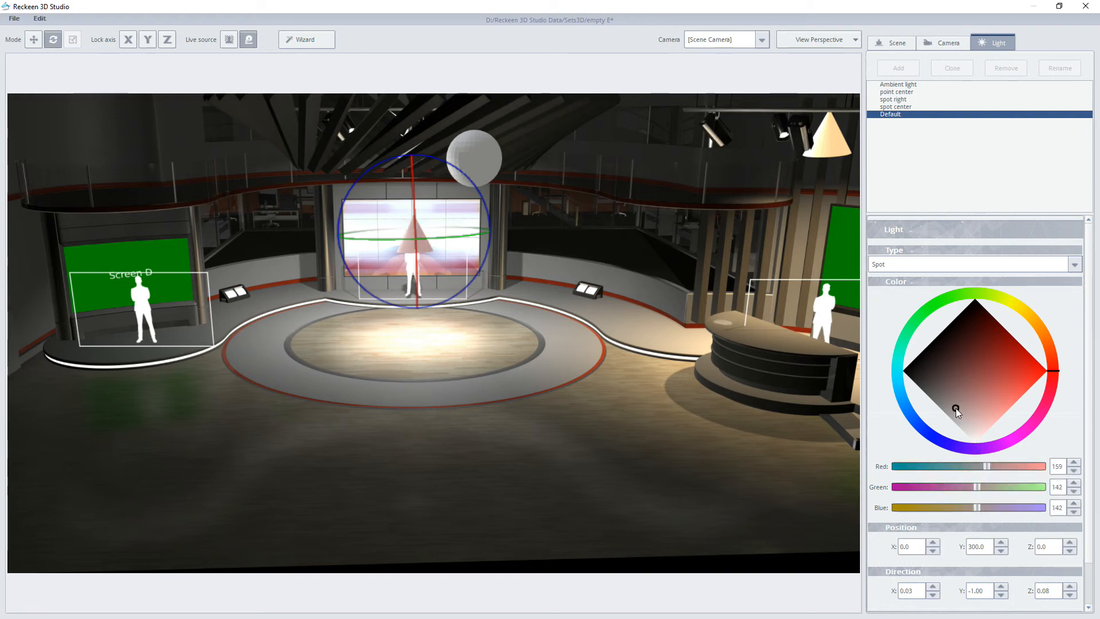
# Step: Move the new spot light above the presenter on the left side of the set, to about X -755.7, Y 473.5, Z -14.4
pyautogui.click(33, 39)
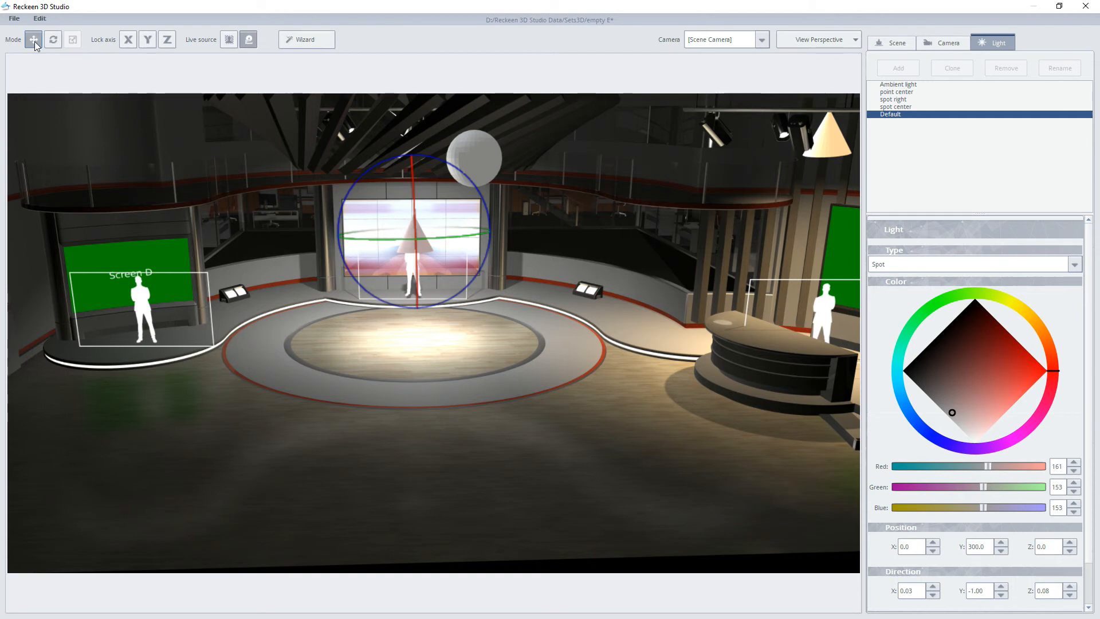
pyautogui.moveTo(479, 238); pyautogui.dragTo(197, 202)
pyautogui.moveTo(118, 163); pyautogui.dragTo(90, 130)
# Step: Tilt the left spot light to about X 0.03, Y -0.99, Z -0.15, and set its color to neutral gray, about 143 per channel
pyautogui.click(53, 39)
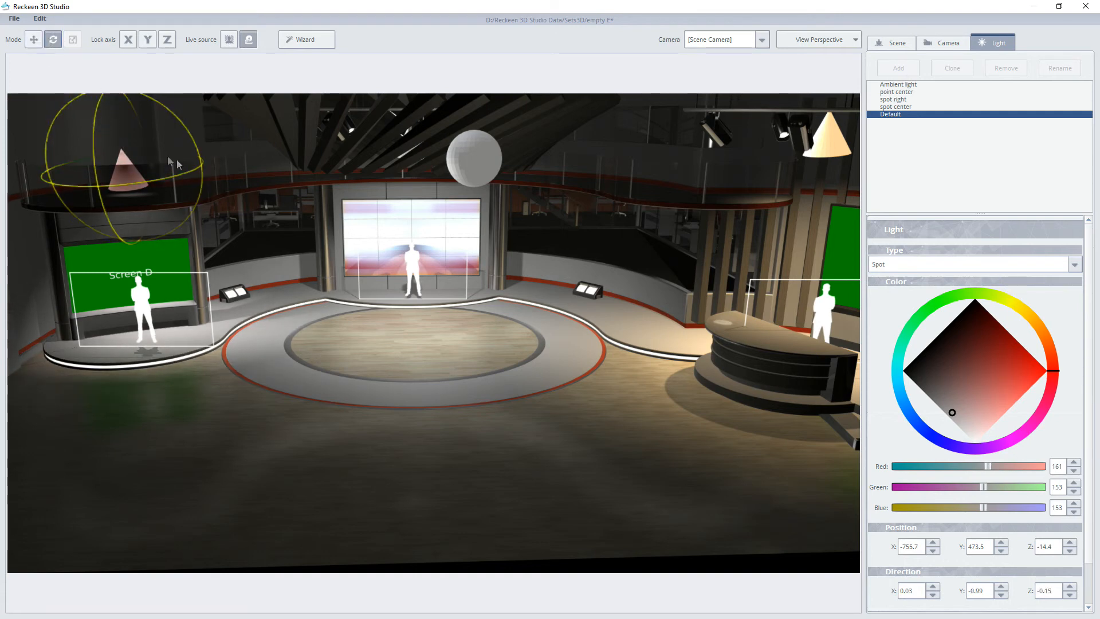
pyautogui.moveTo(953, 413); pyautogui.dragTo(943, 410)
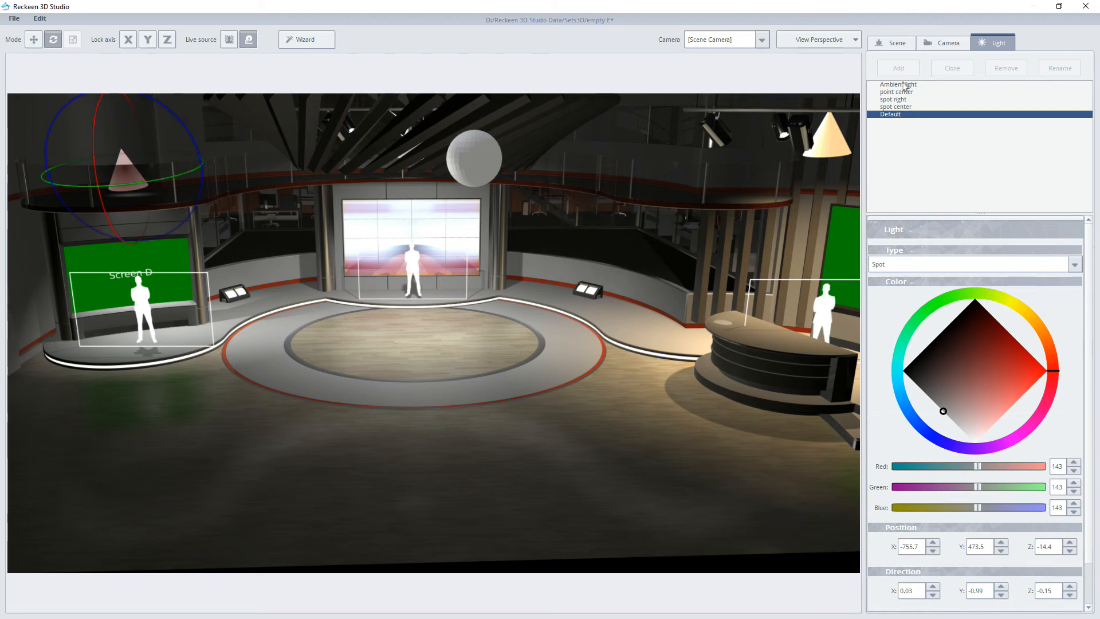
# Step: Rename the left spot light to "spot left"
pyautogui.click(898, 117)
pyautogui.write('sp')
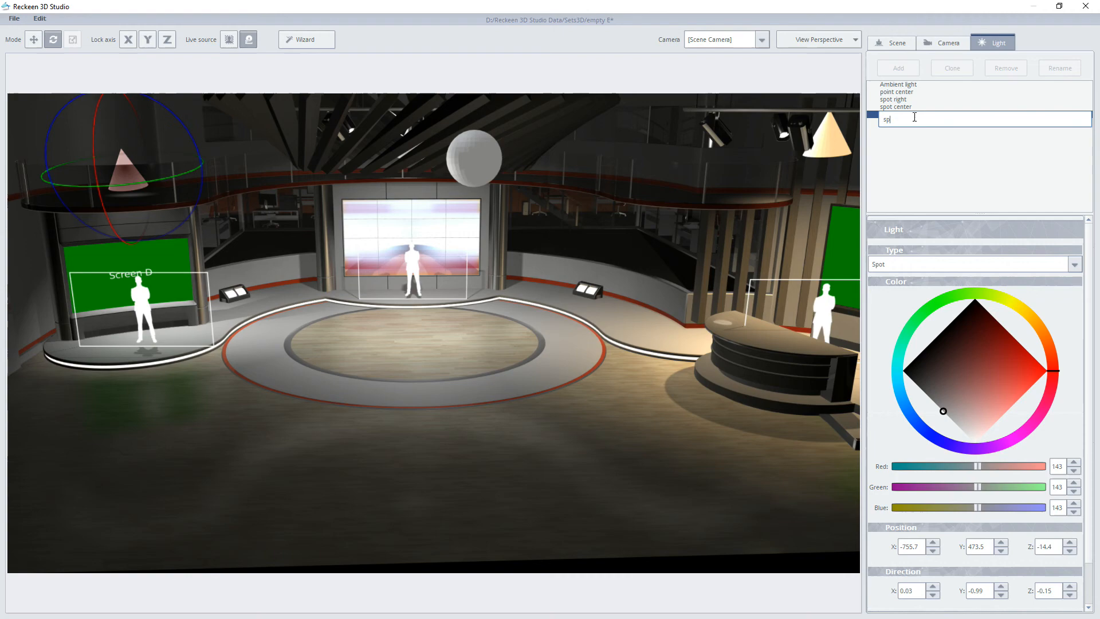
pyautogui.write('ot left')
pyautogui.press('Return')
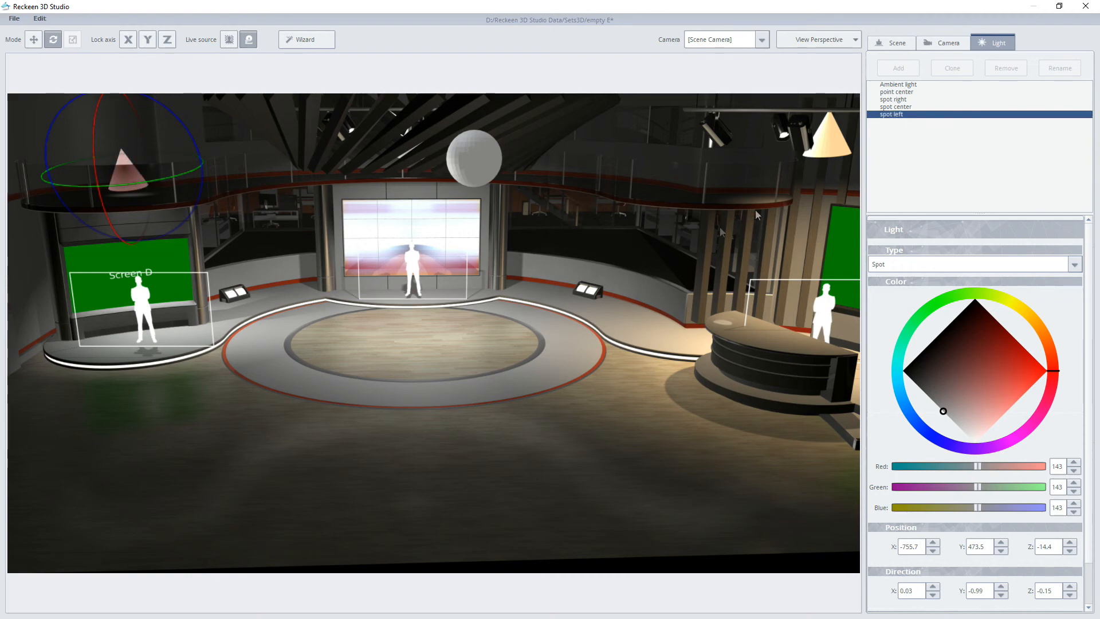
# Step: Open the settings of the whole scene
pyautogui.moveTo(540, 299); pyautogui.dragTo(658, 308, button='right')
pyautogui.scroll(3, 535, 324)
pyautogui.click(883, 43)
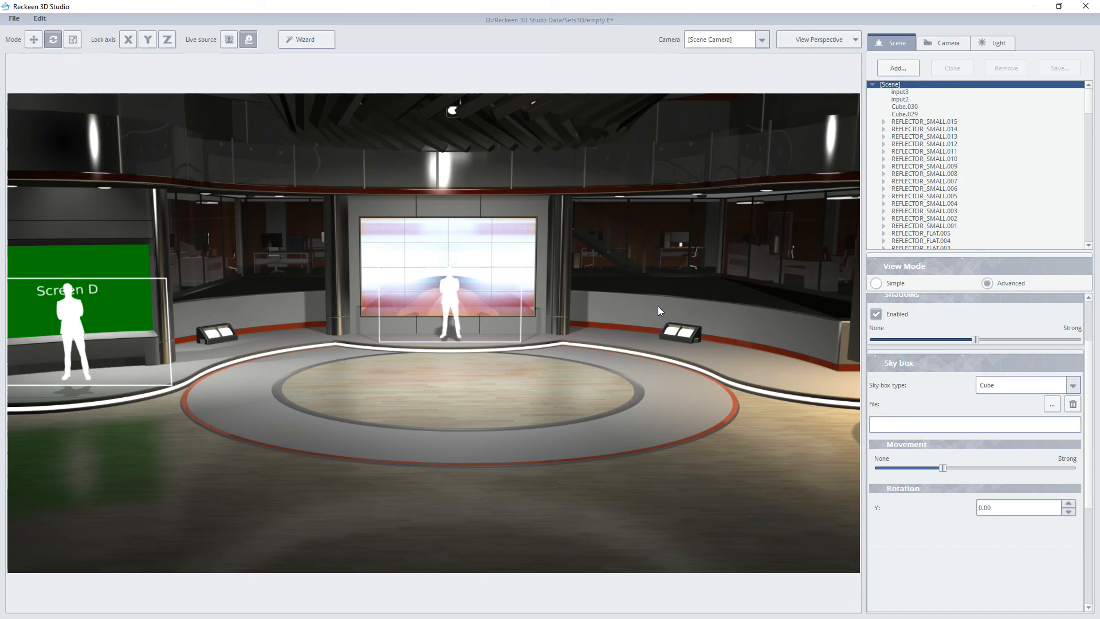